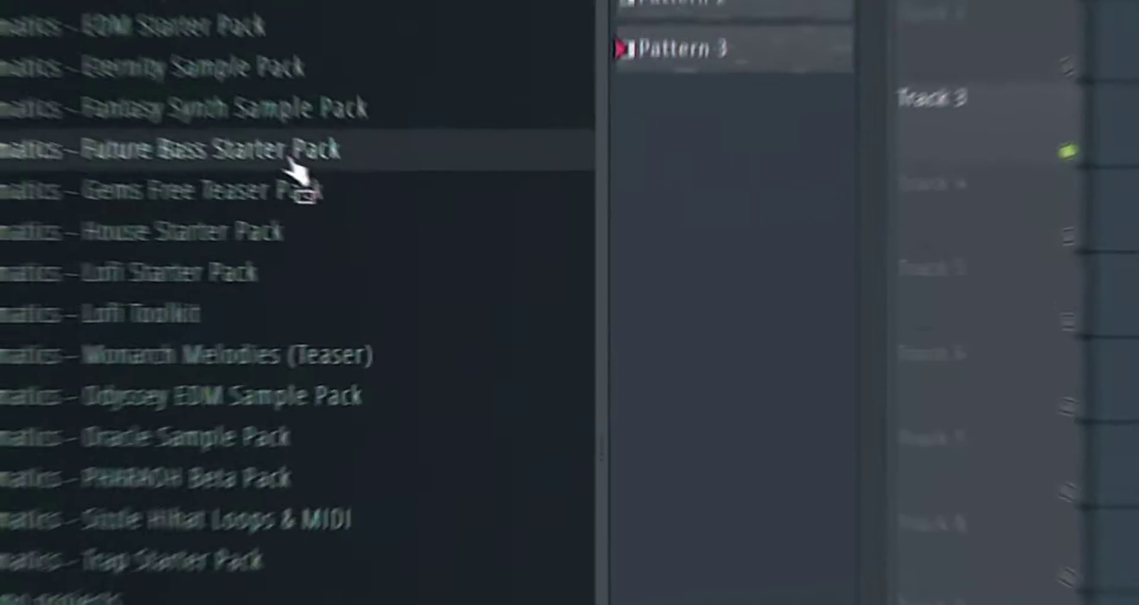
Preview Moonlight Guitar Loop 3 from Future Bass Starter Pack > Instruments > Guitar Loops, then hide the browser
left_click(285, 150)
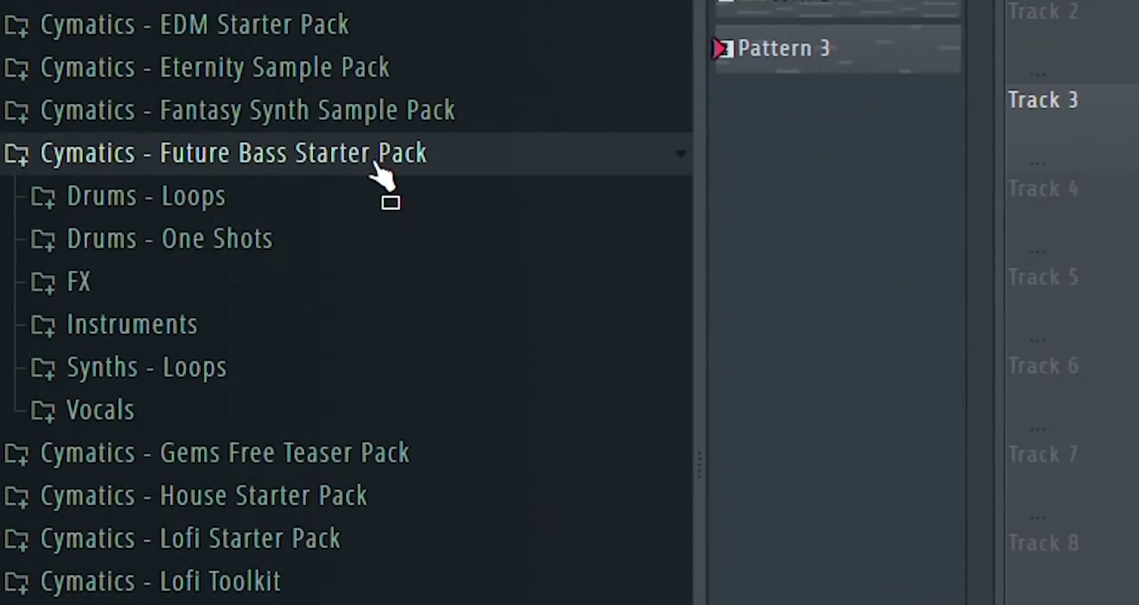
left_click(262, 323)
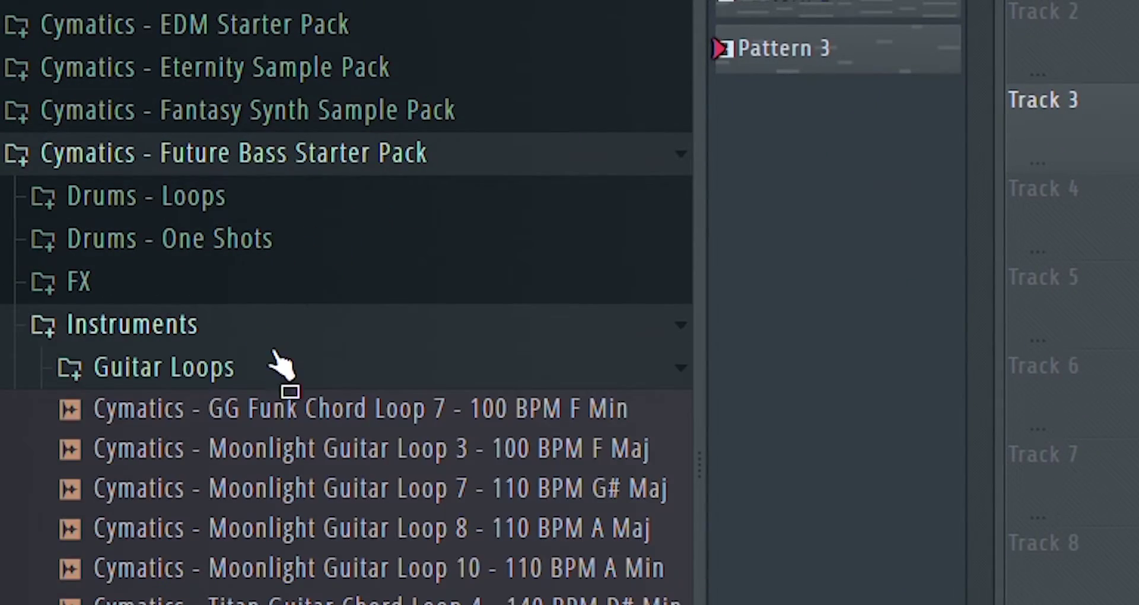
left_click(442, 466)
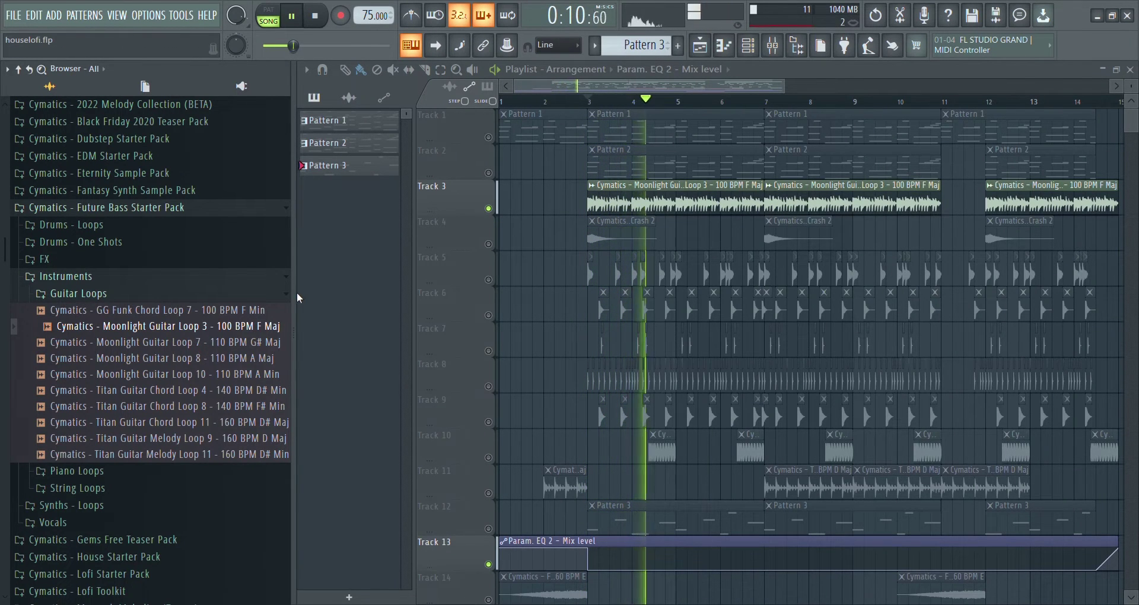
key("alt+F8")
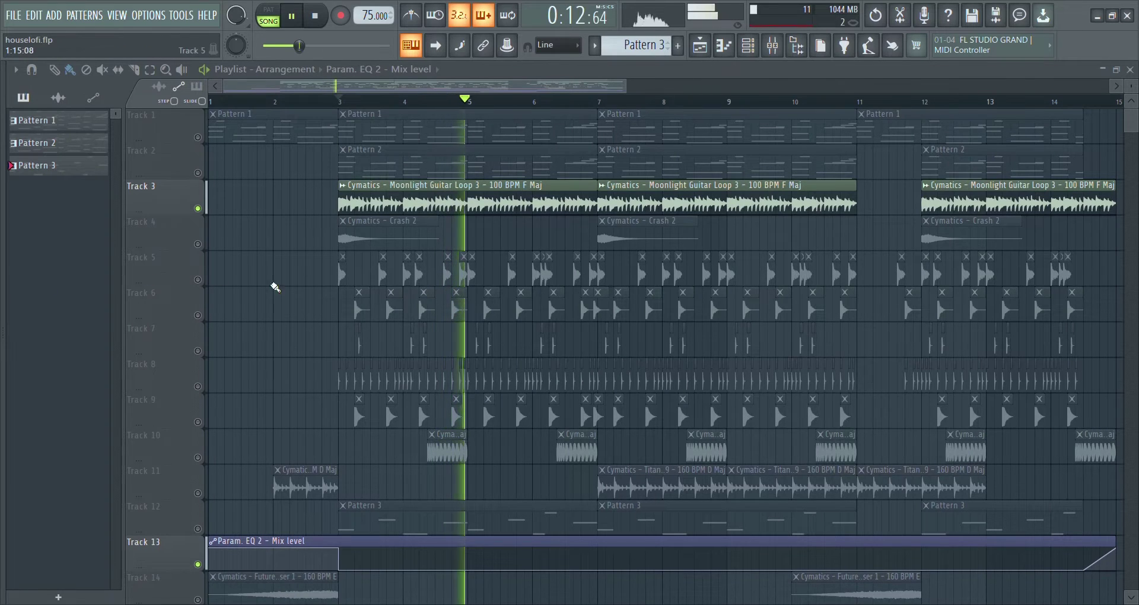
Put Moonlight Guitar Loop 7 on Track 19 at bar 3 and play it with the metronome on
left_click_drag(143, 342, 563, 355)
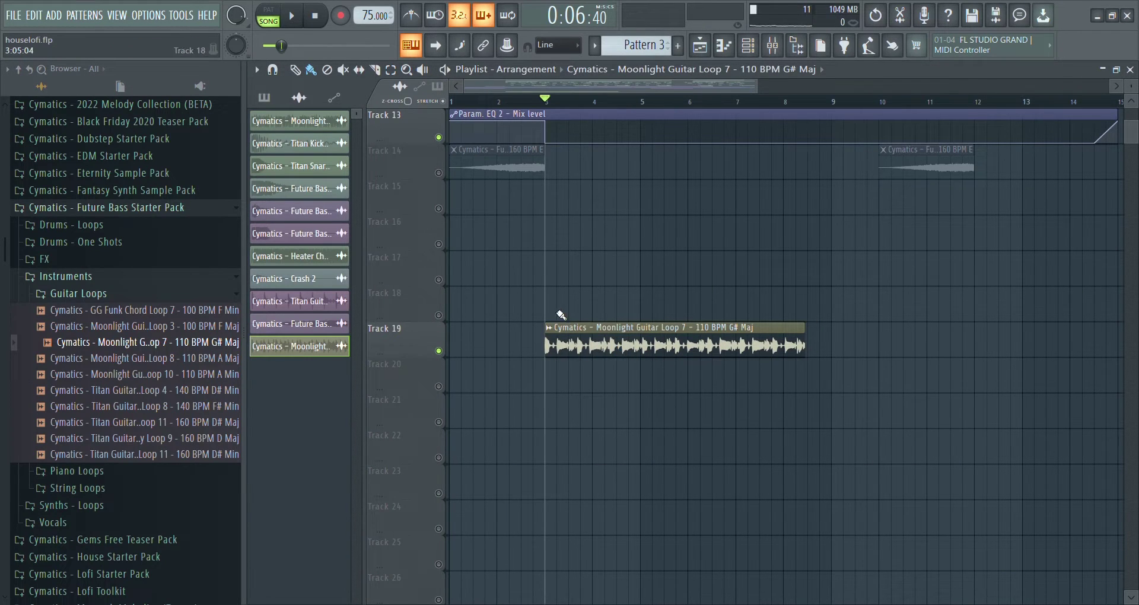
key("space")
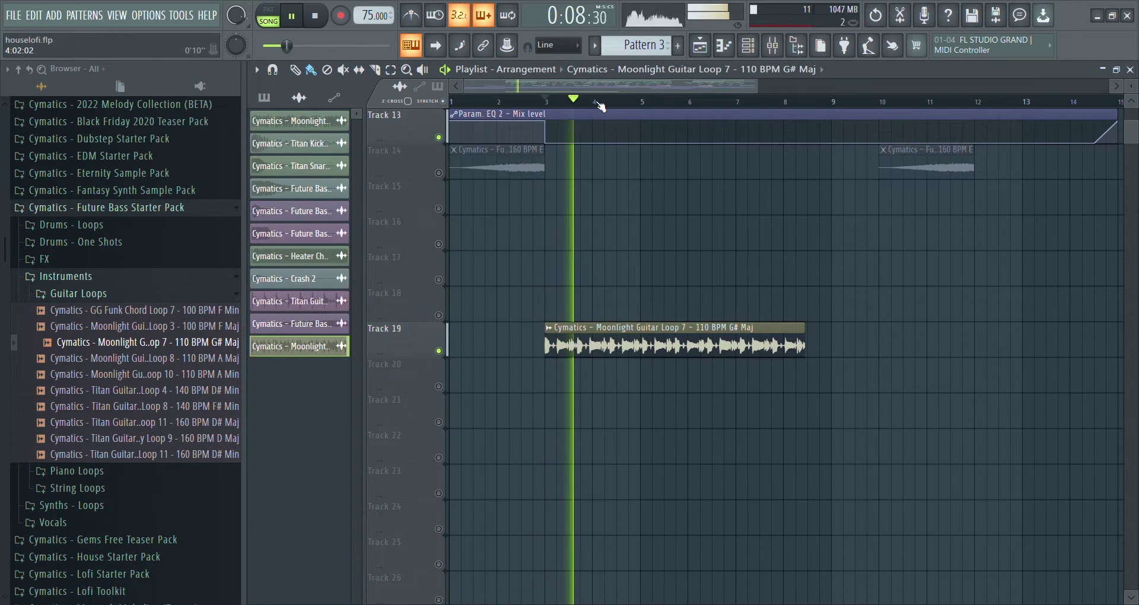
scroll(601, 106, "up", 3)
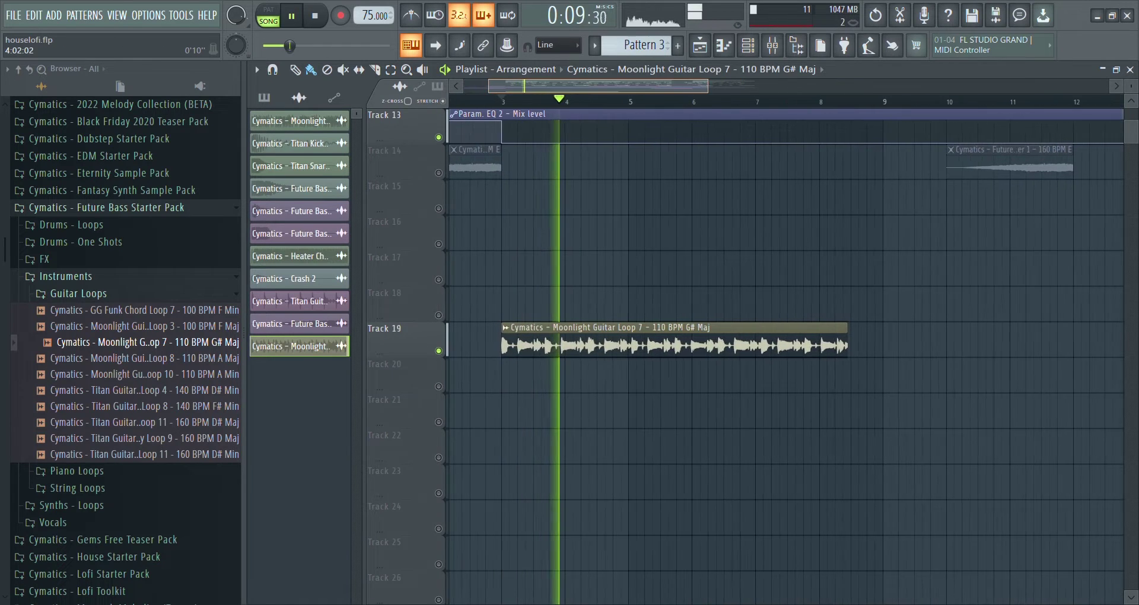
left_click(419, 19)
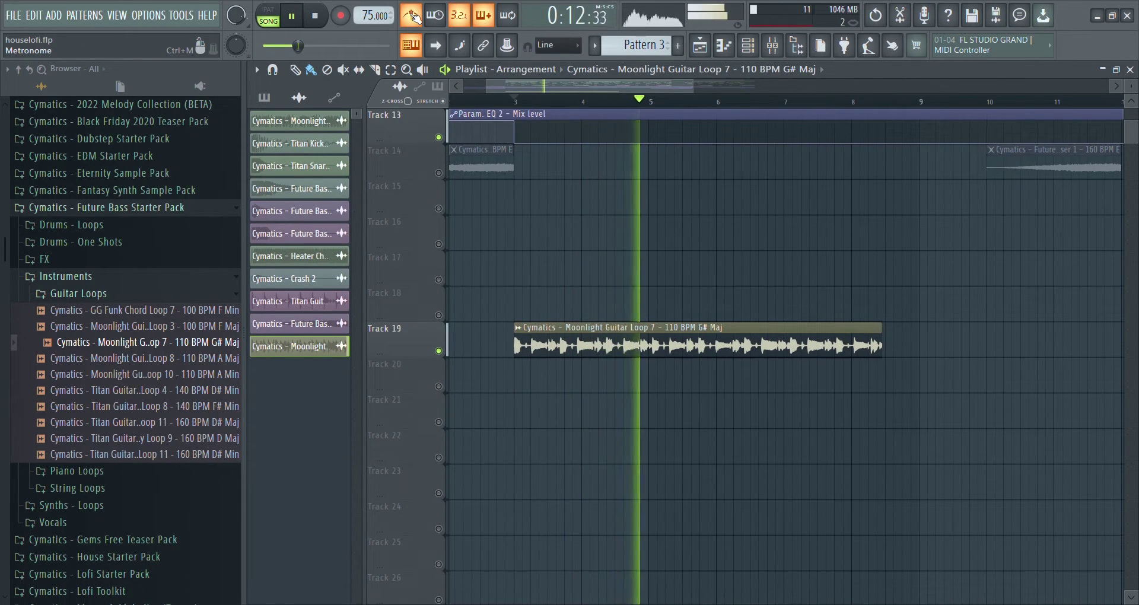
left_click_drag(240, 256, 41, 249)
key("space")
Change Moonlight Guitar Loop 7's time stretching mode from Resample to Stretch
double_click(682, 336)
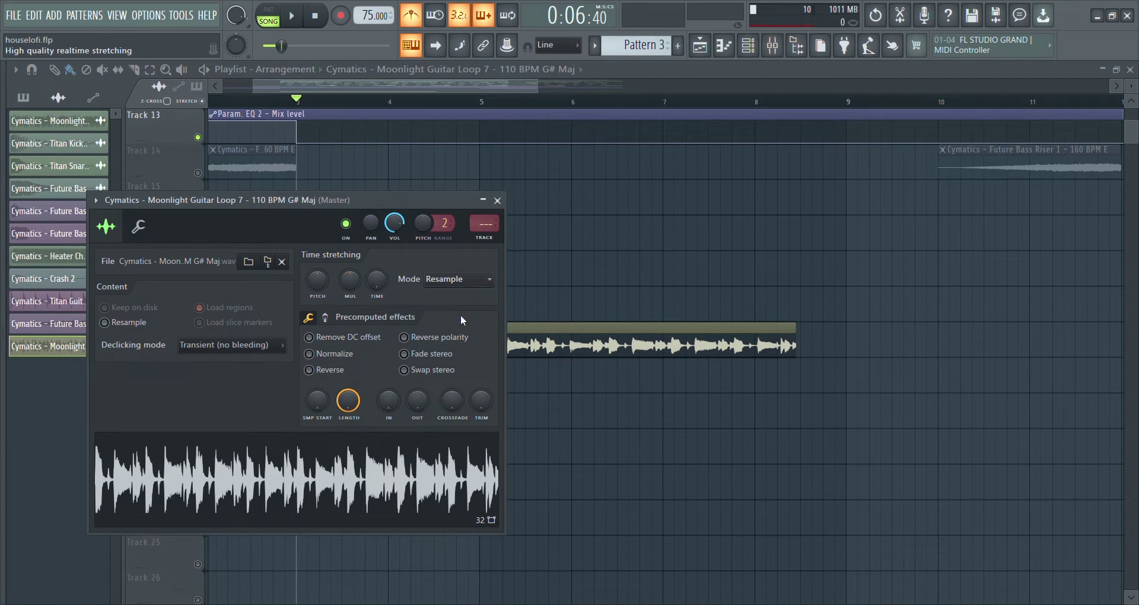
left_click(468, 279)
left_click(477, 294)
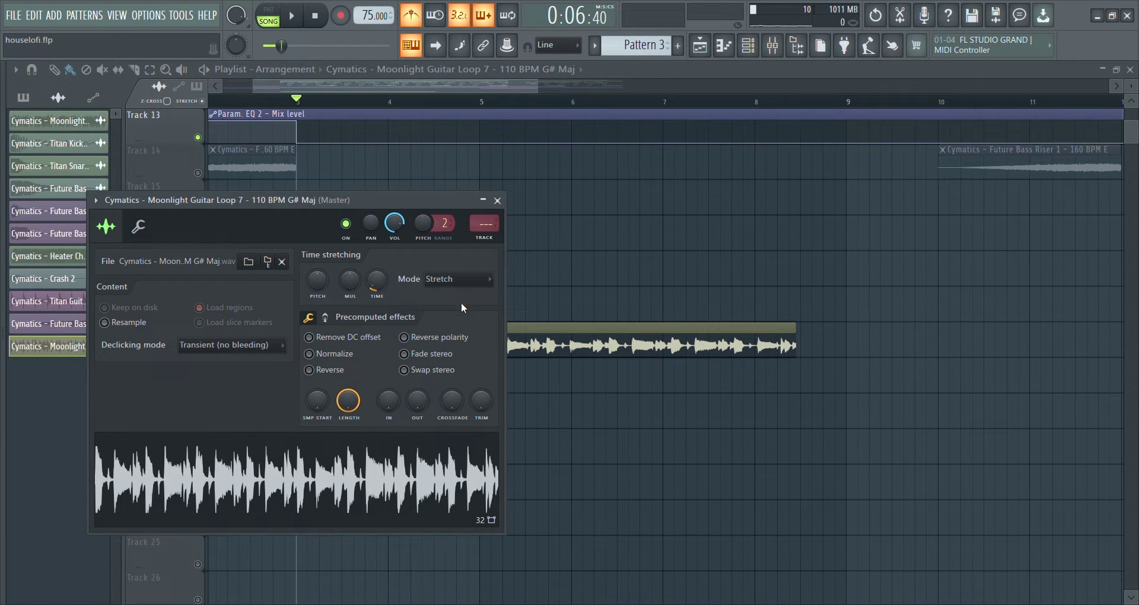
left_click(497, 200)
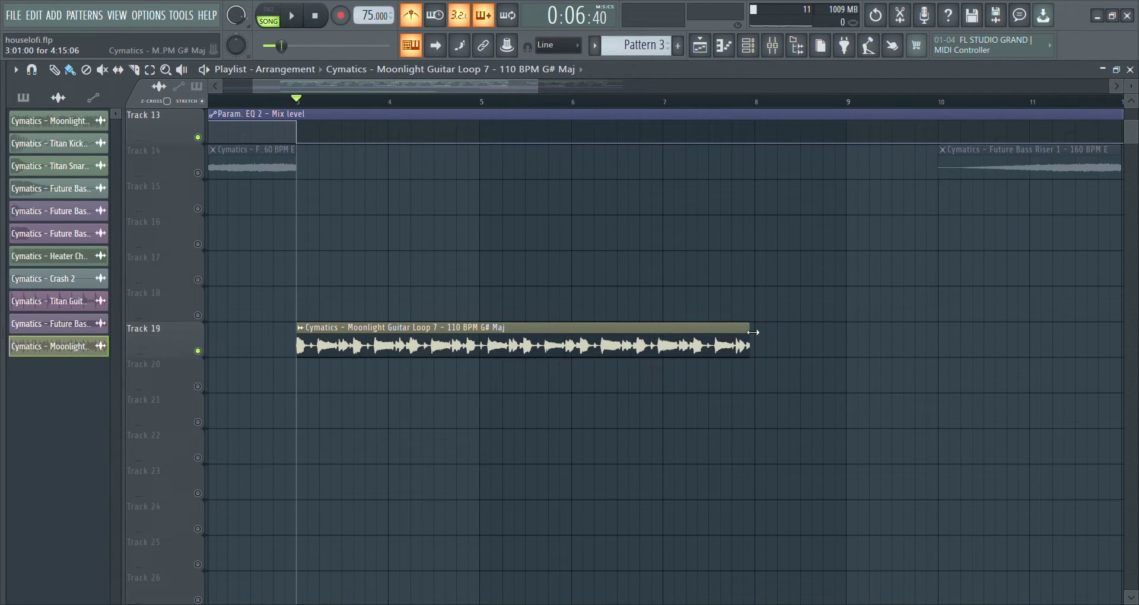
Resize the Track 19 guitar clip to span bars 3 to 7 and play it back
left_click_drag(753, 333, 671, 333)
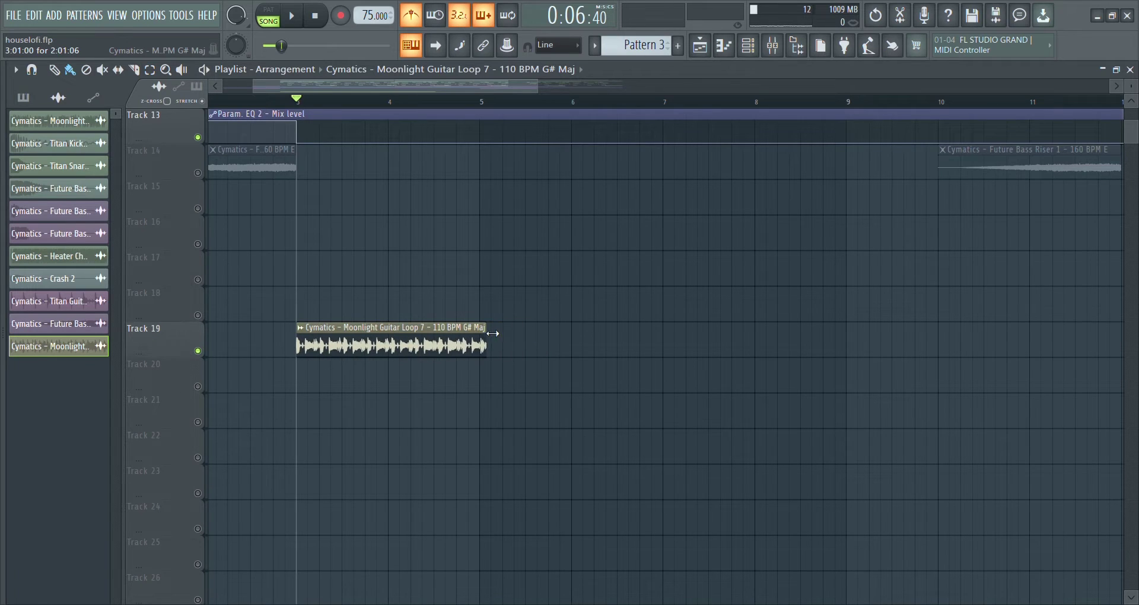
left_click_drag(484, 333, 804, 334)
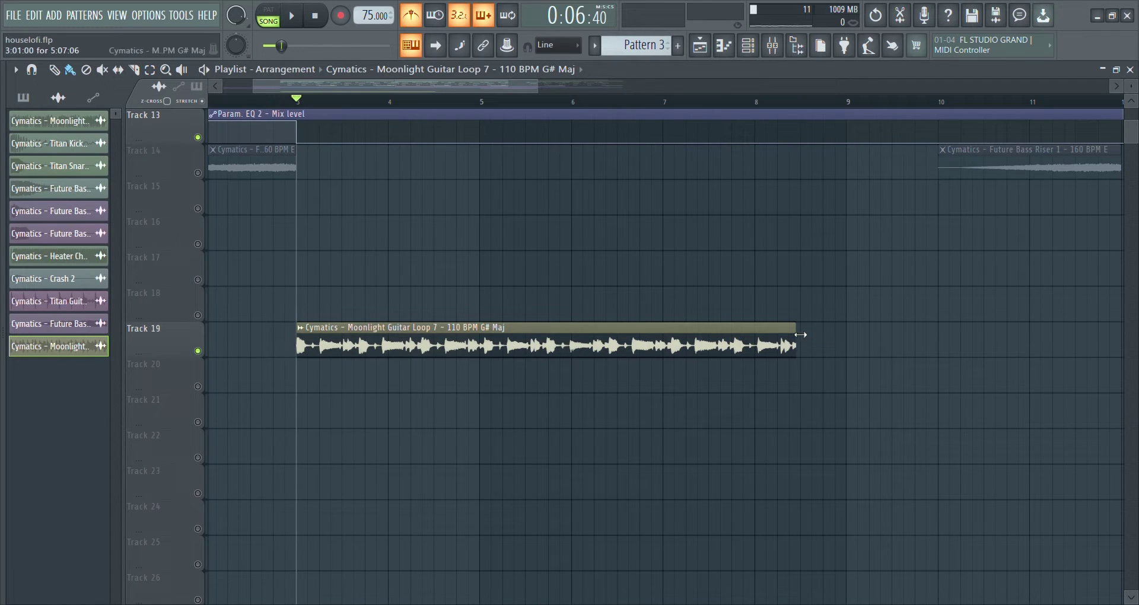
left_click_drag(800, 335, 675, 330)
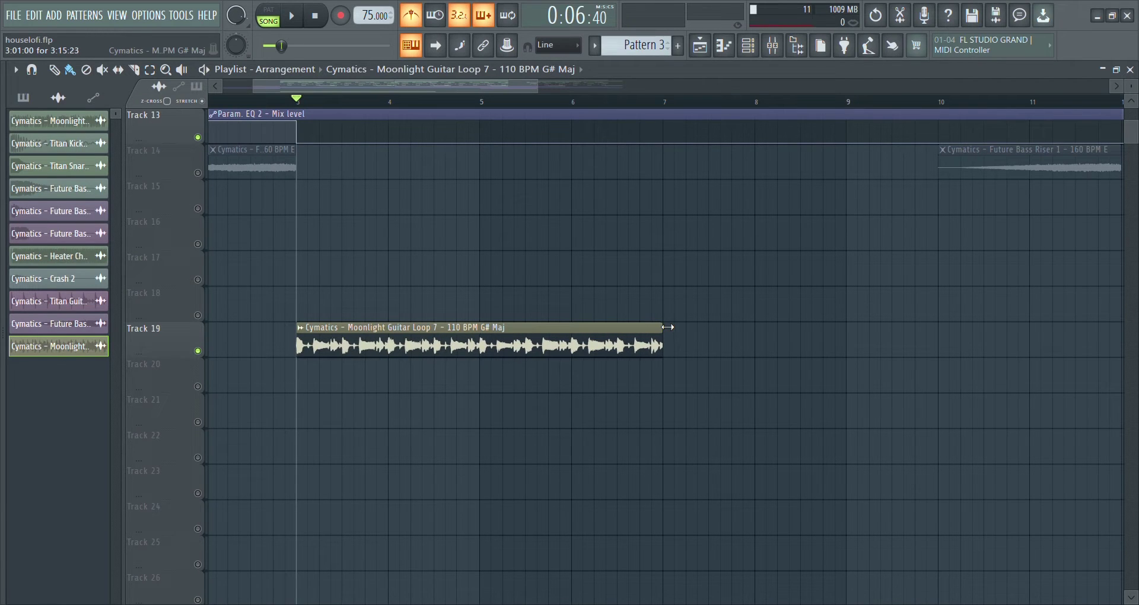
key("space")
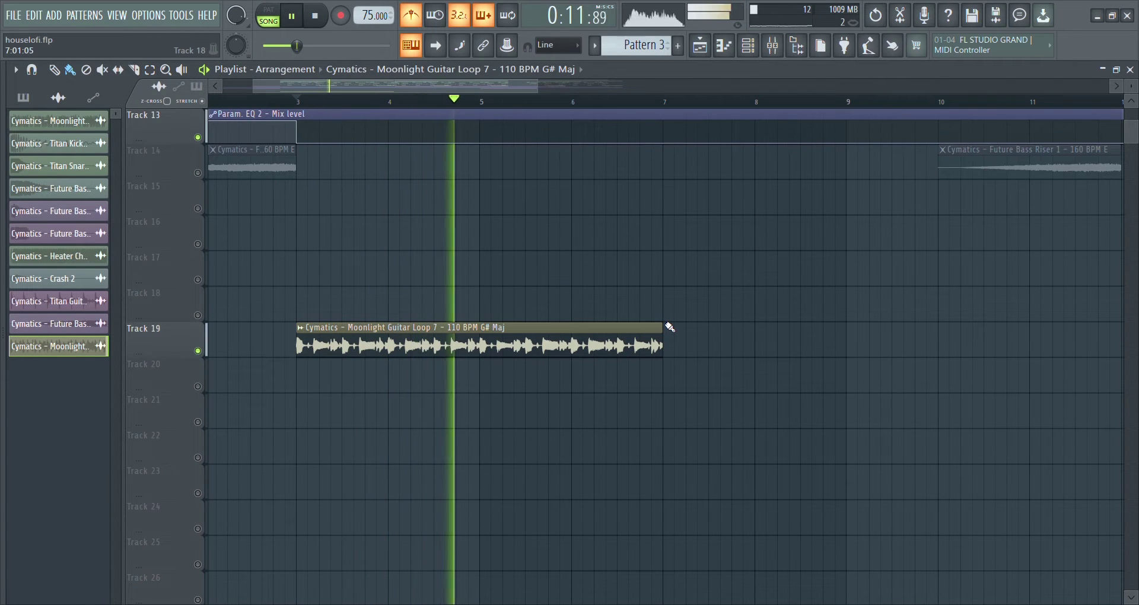
key("space")
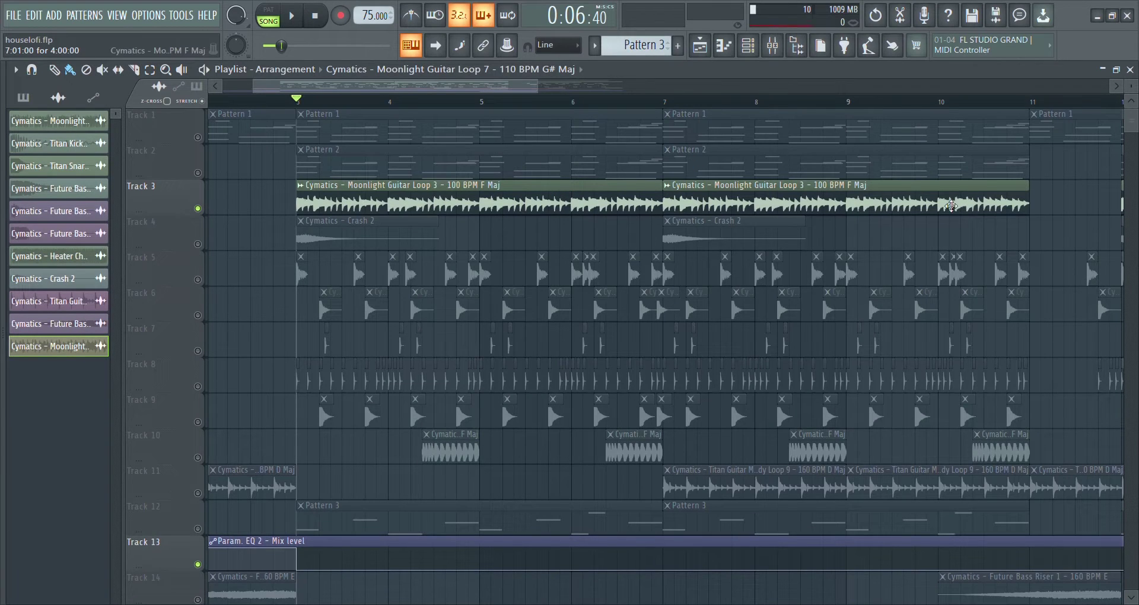
During playback, set Insert 1's Parametric EQ 2 high-pass to 66 Hz and low-pass to about 3.1 kHz
key("space")
key("F9")
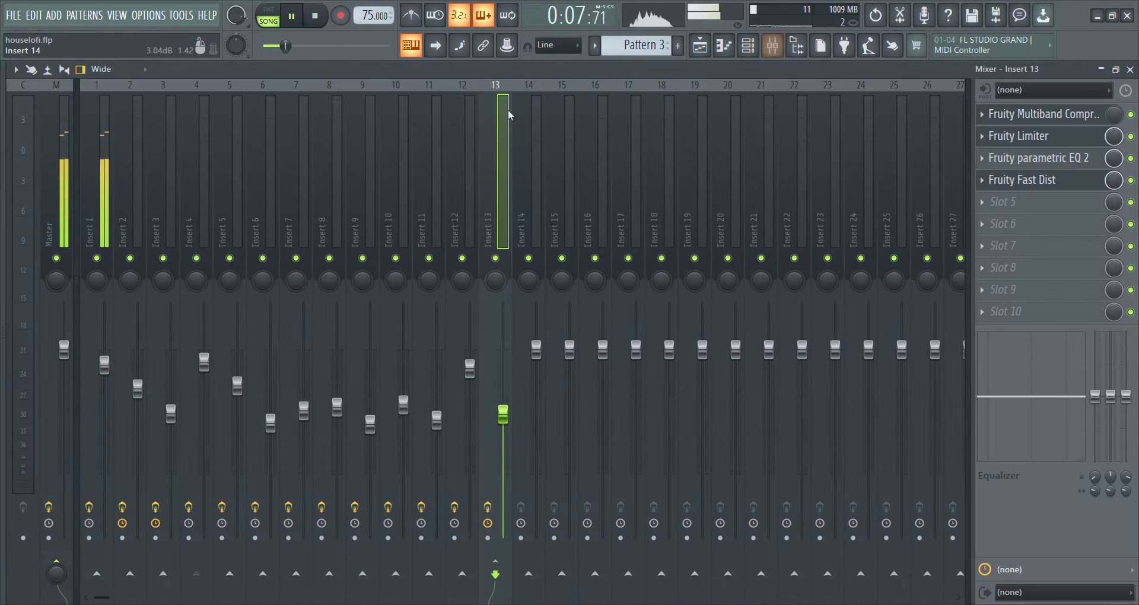
left_click(101, 96)
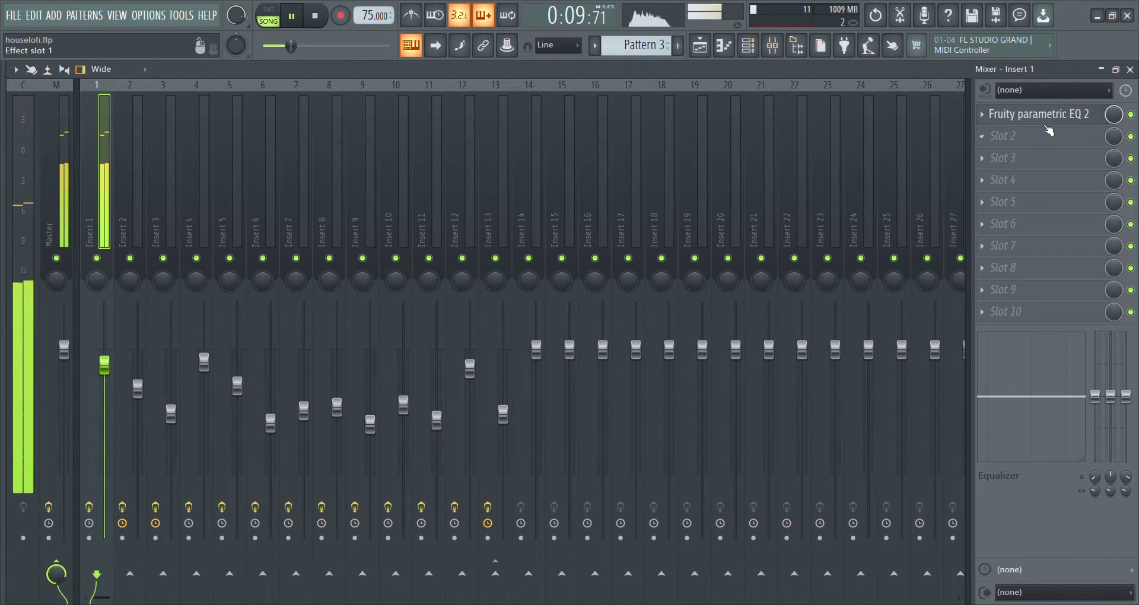
left_click(1048, 121)
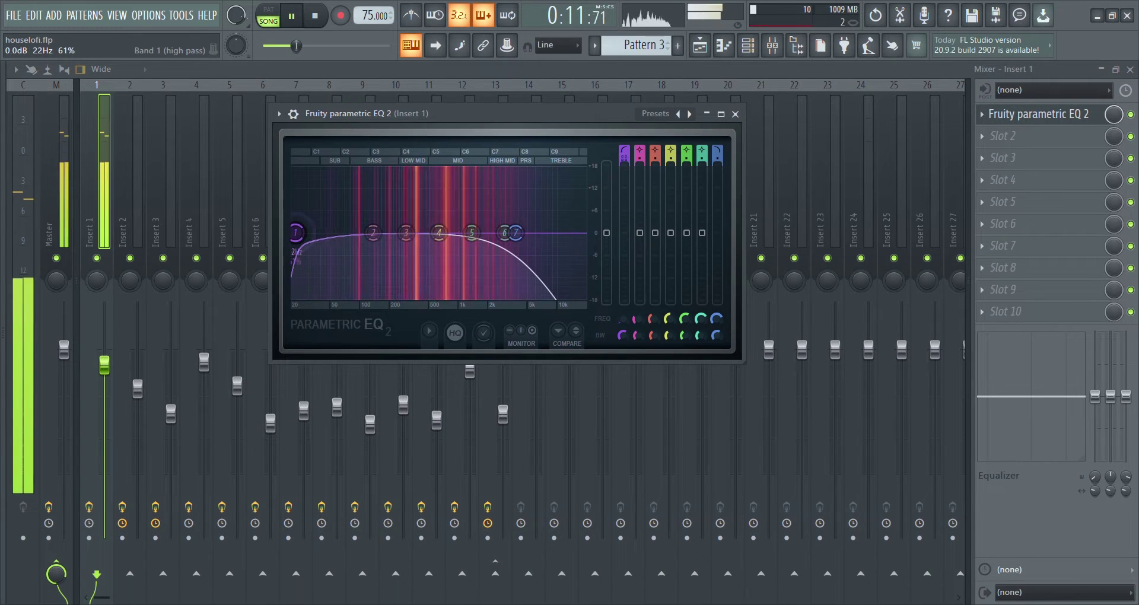
left_click_drag(295, 232, 385, 232)
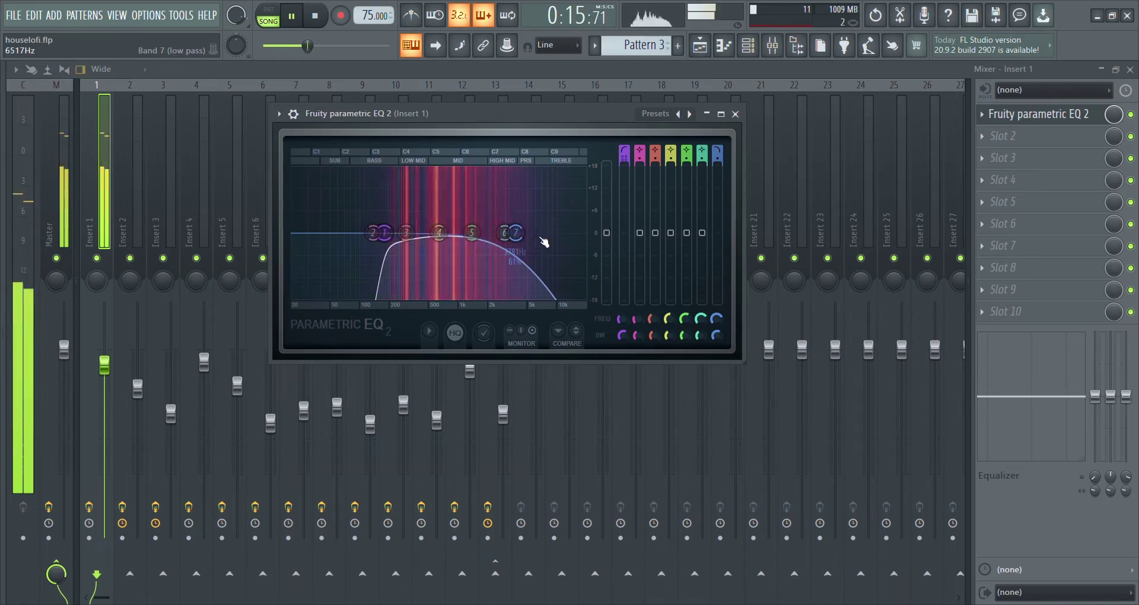
left_click_drag(517, 232, 506, 232)
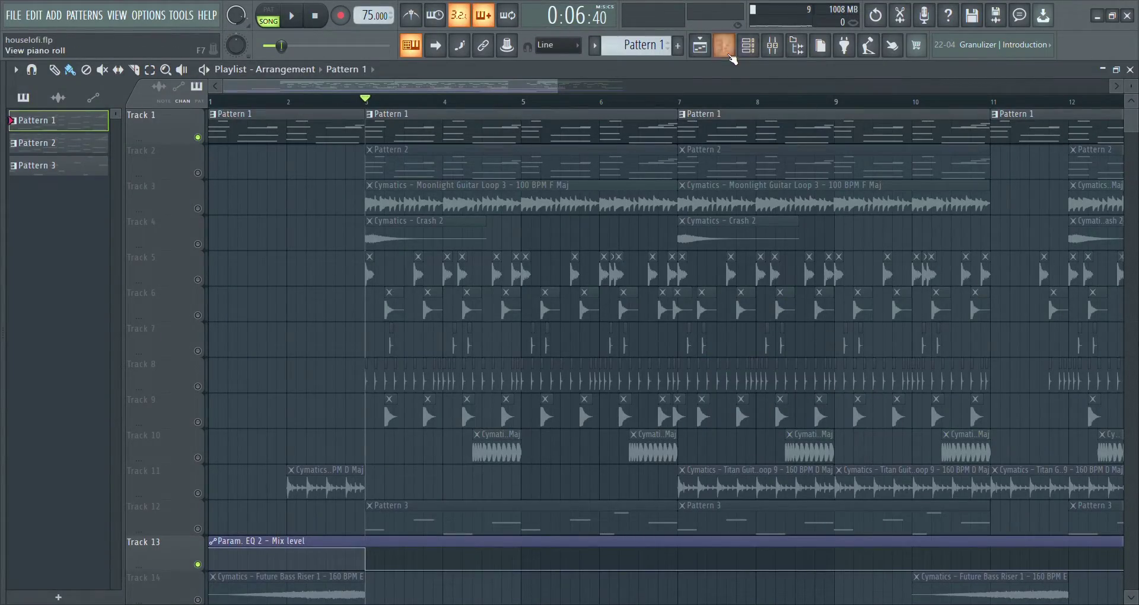
Show Pattern 1's four-bar Keyzone Classic chord progression in the piano roll
left_click(724, 45)
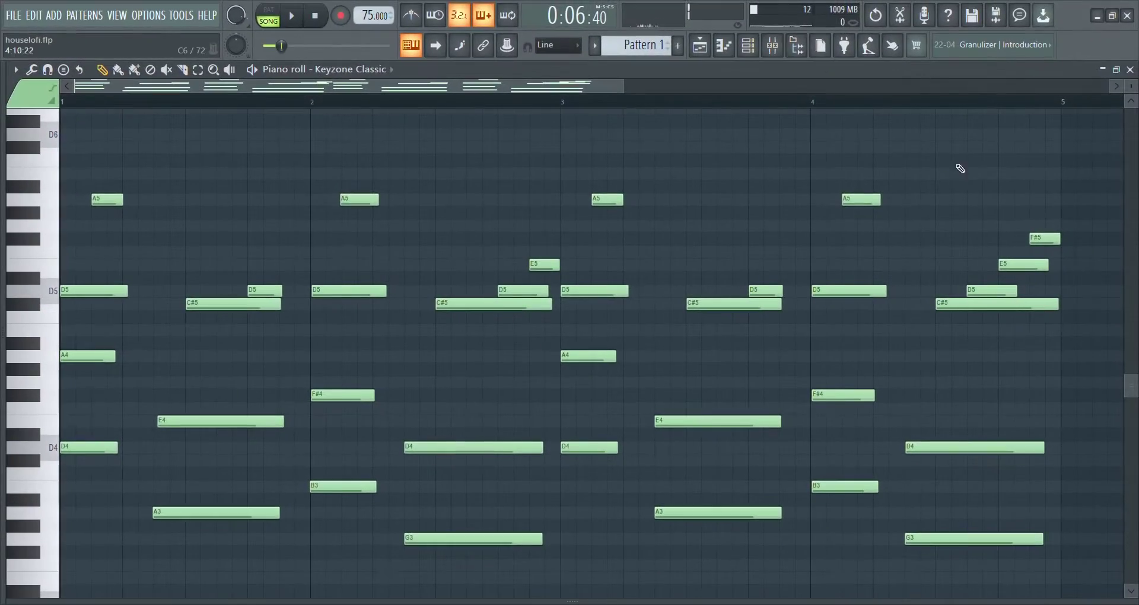
Open the Keyzone Classic instrument from the channel rack and move its window higher
left_click(740, 47)
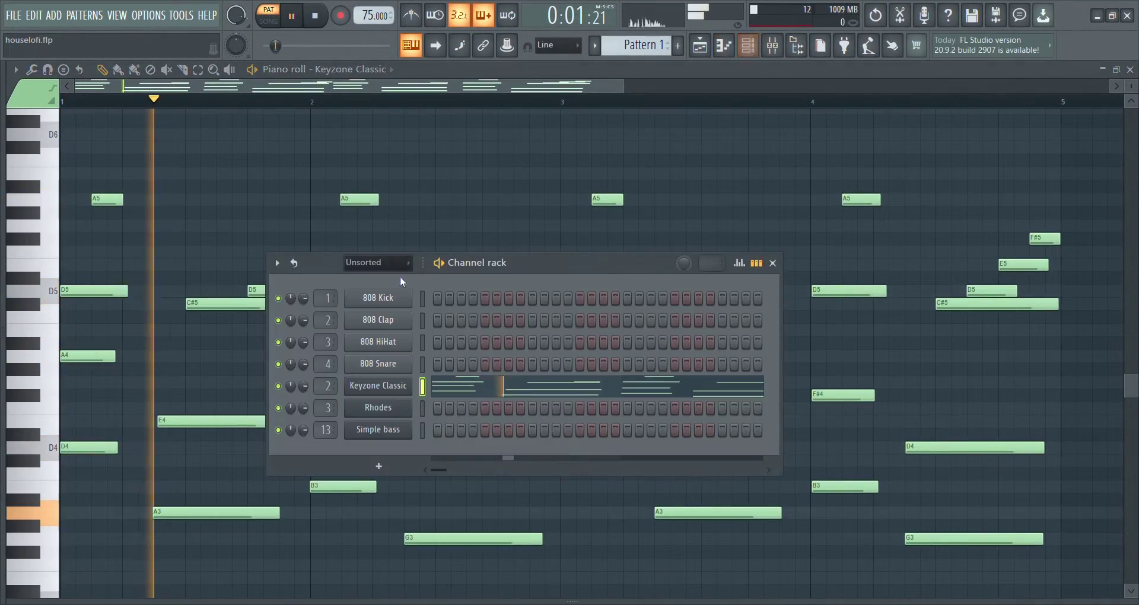
left_click(396, 393)
left_click_drag(665, 157, 650, 134)
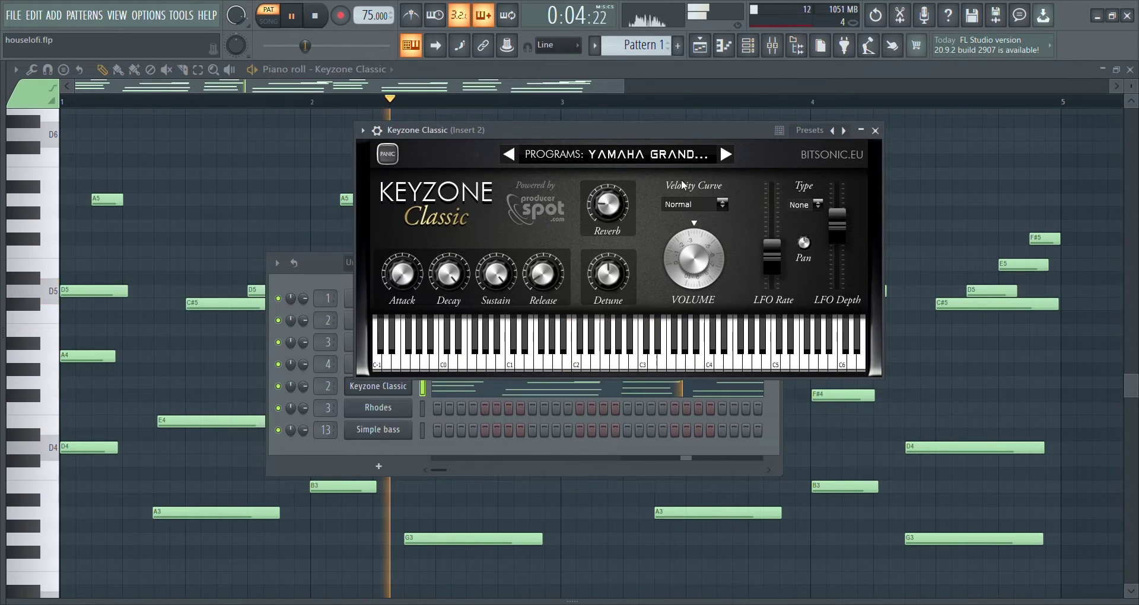
Raise Insert 2's Parametric EQ 2 high-pass to around 116 Hz, then view its multiband compressor
key("F9")
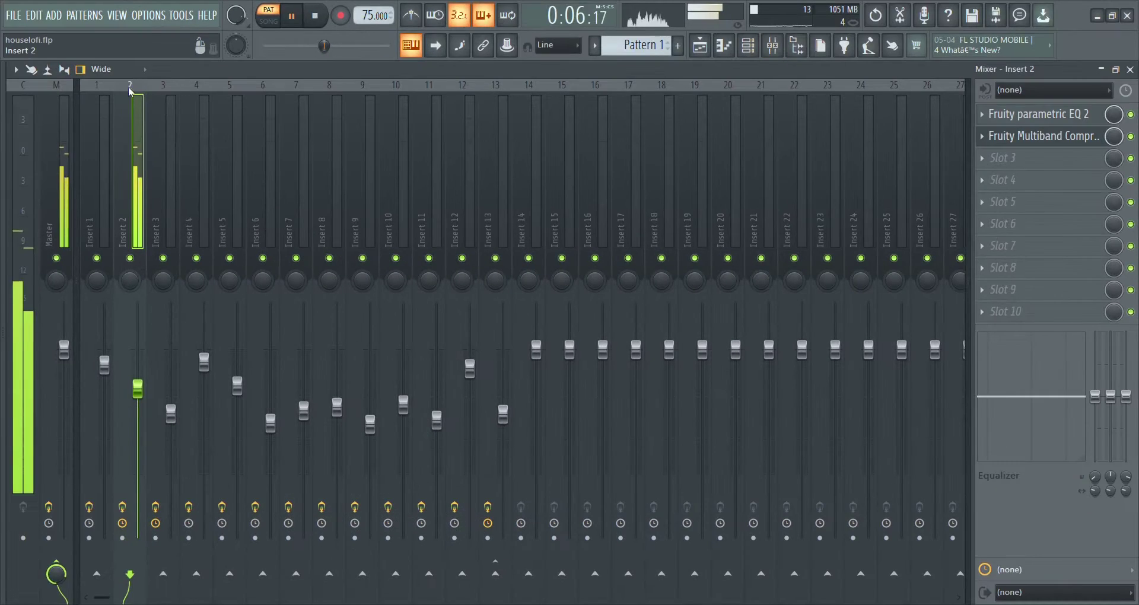
left_click(1025, 117)
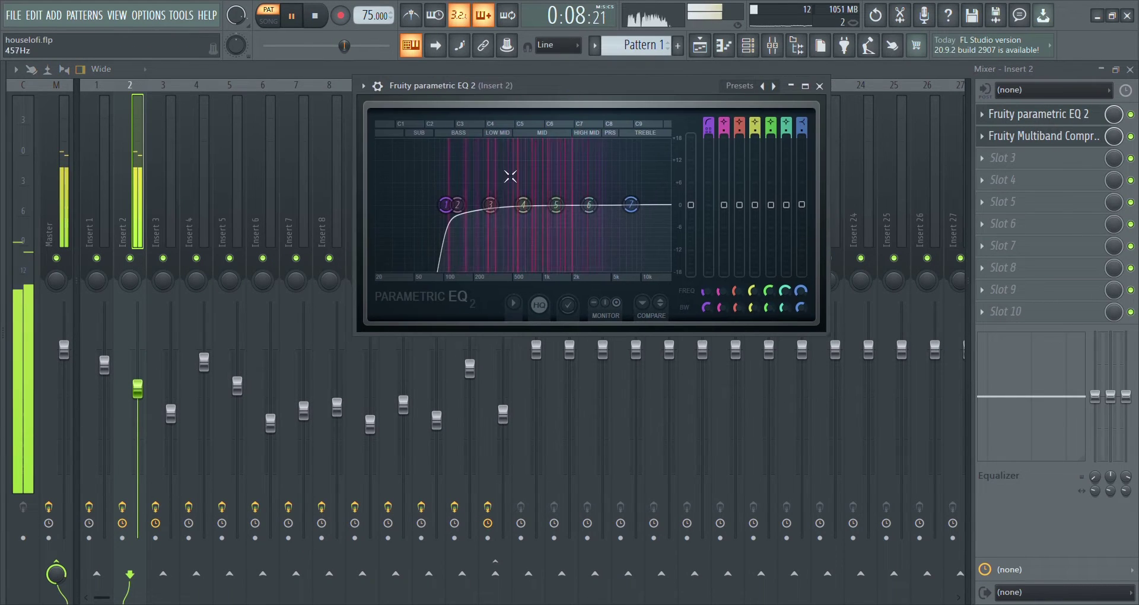
left_click_drag(411, 205, 376, 205)
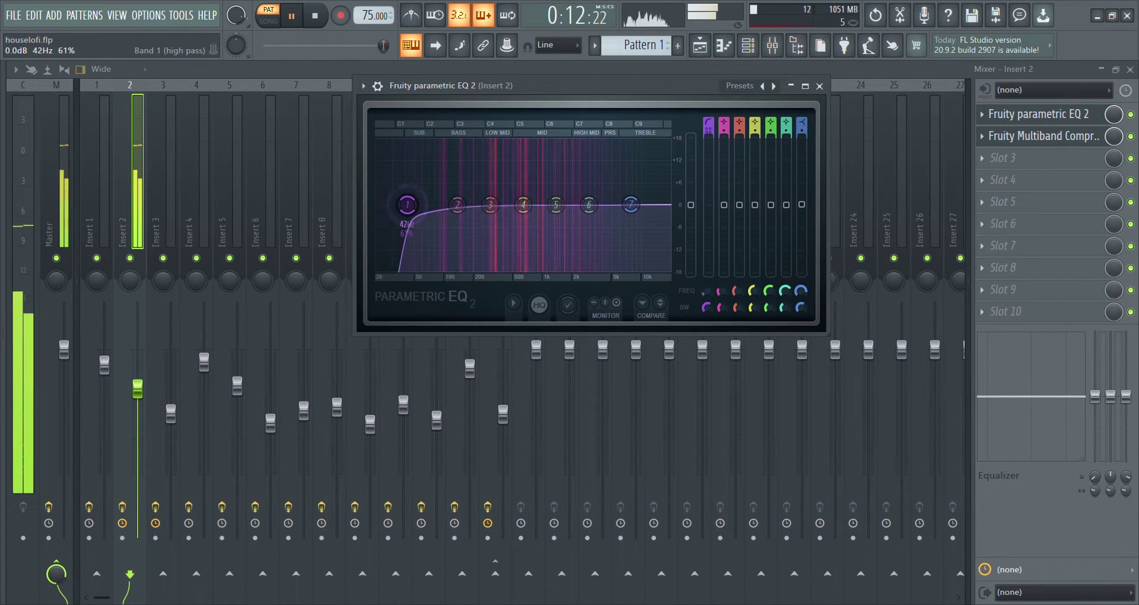
left_click_drag(426, 205, 452, 205)
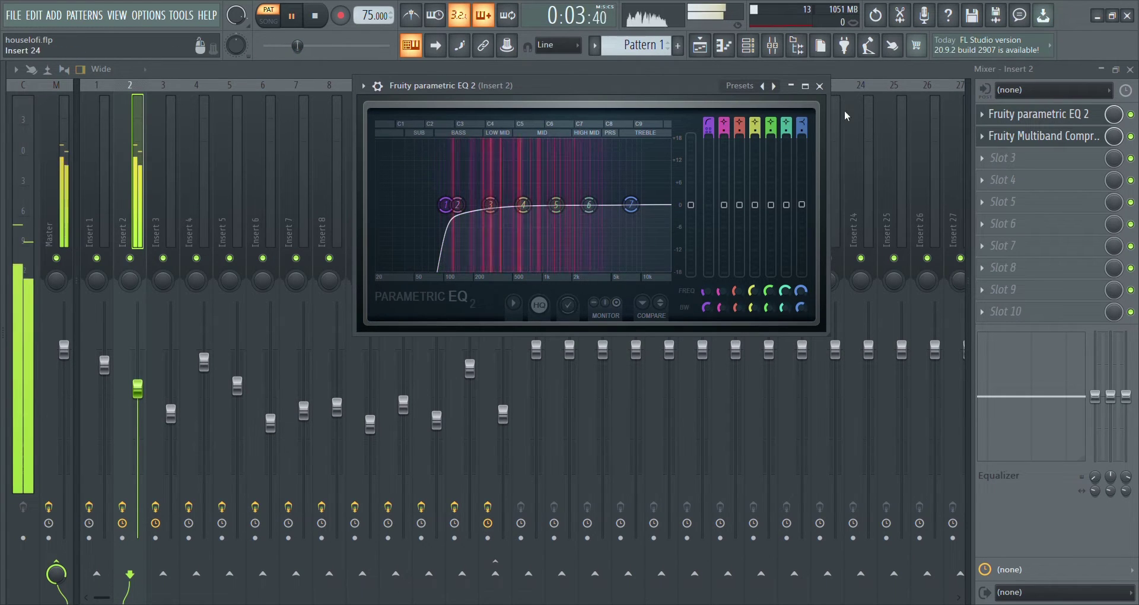
left_click(820, 86)
left_click(1059, 148)
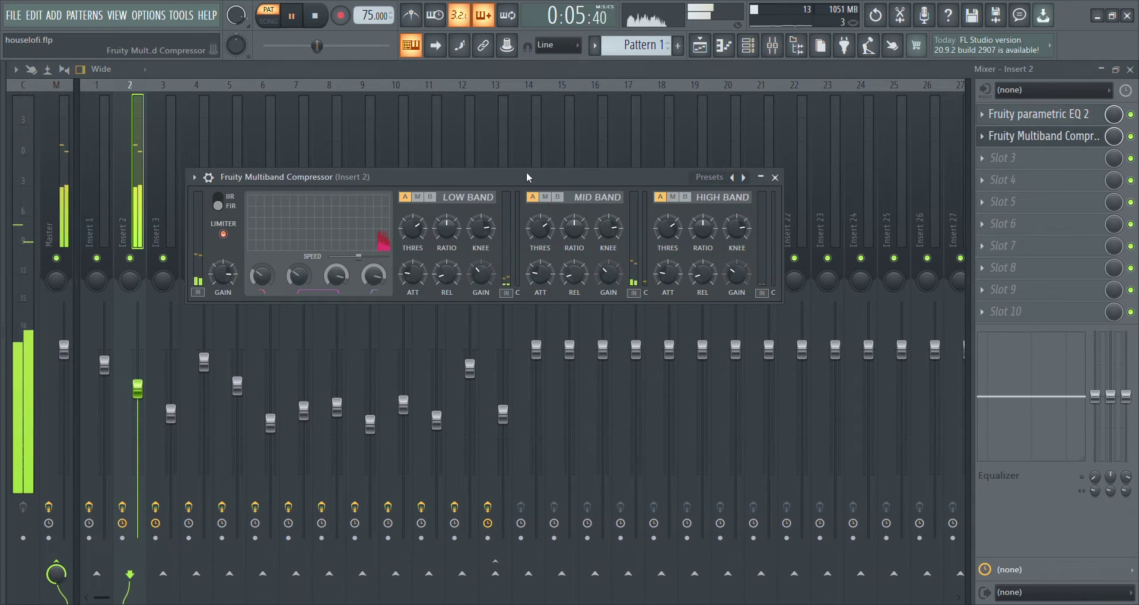
left_click_drag(485, 183, 550, 150)
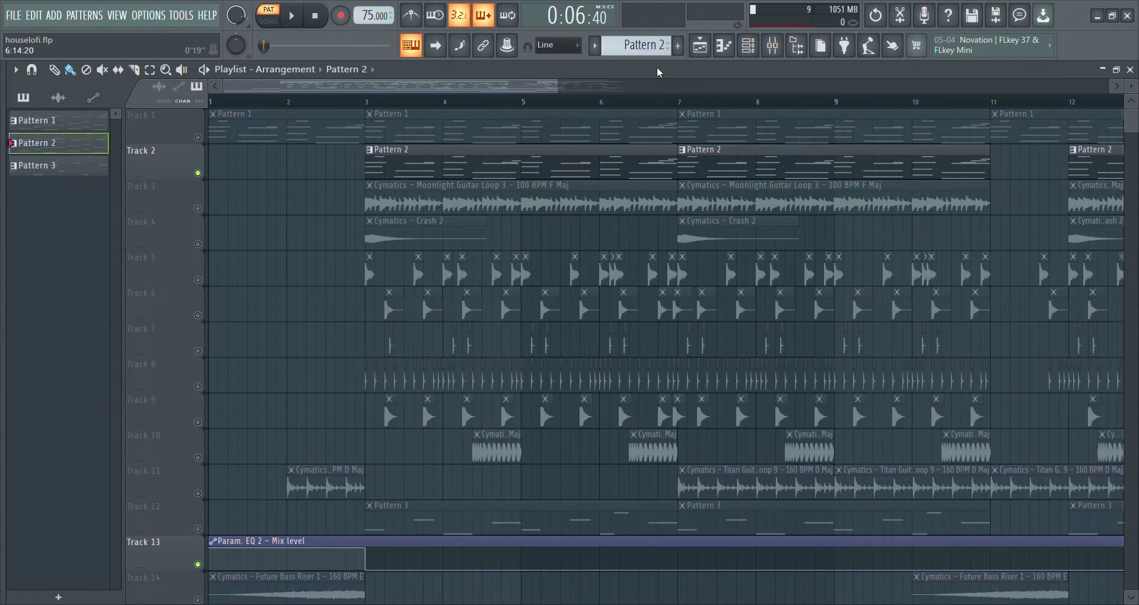
Open the Rhodes notes and its Harmor synth while the pattern plays
left_click(725, 50)
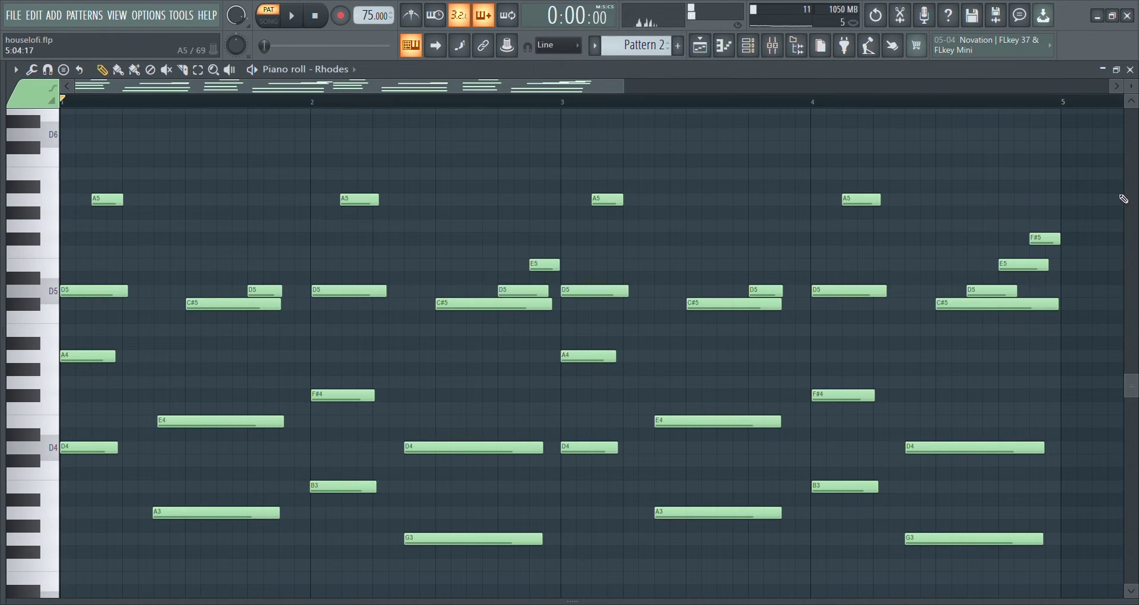
left_click(754, 50)
key("space")
left_click(379, 409)
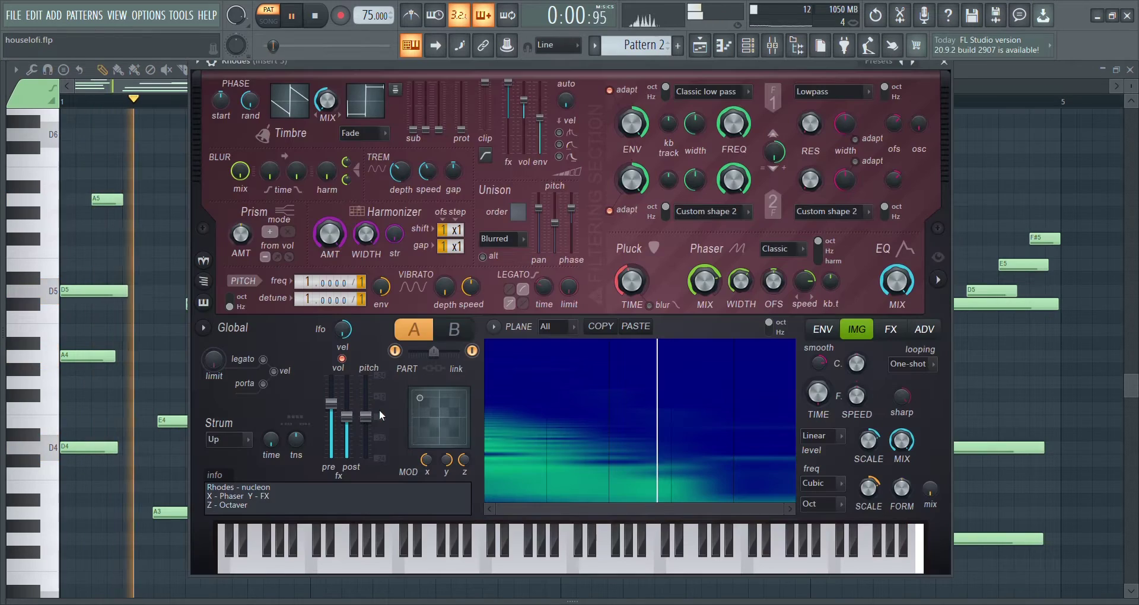
left_click_drag(638, 62, 642, 93)
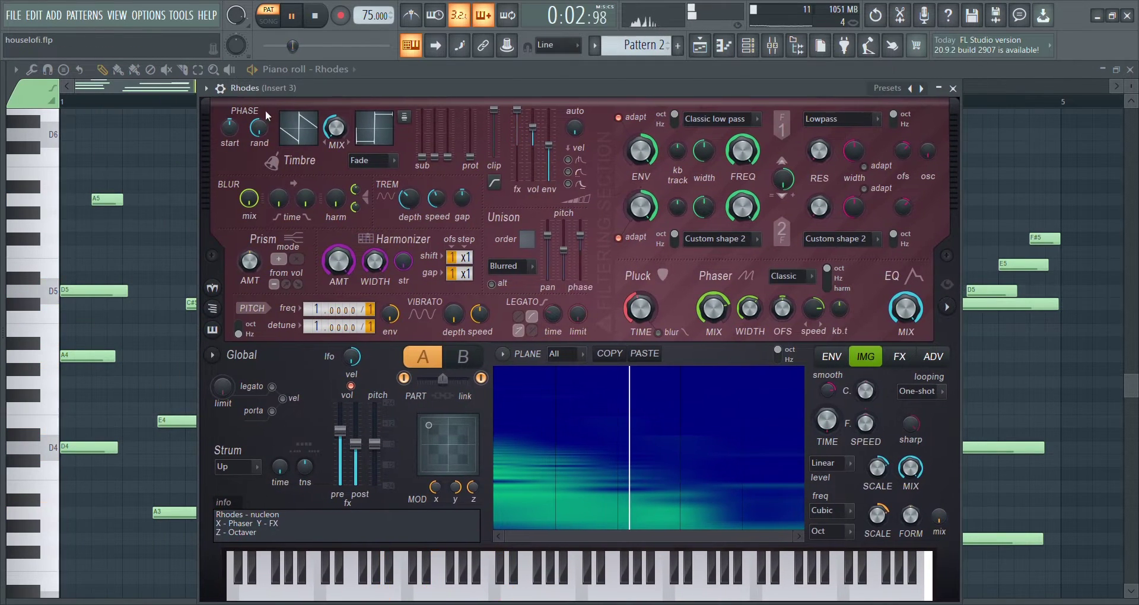
Lower the low-cut on Insert 3's Parametric EQ 2 to about 102 Hz
left_click(768, 52)
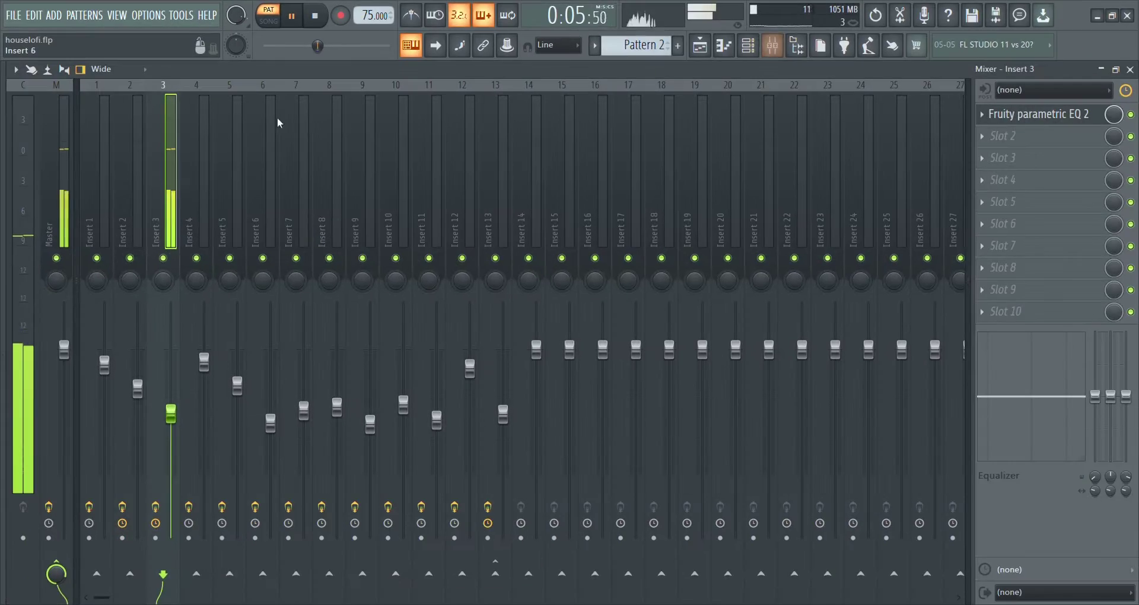
left_click(1039, 123)
mouse_move(420, 244)
left_mouse_down()
mouse_move(350, 243)
mouse_move(420, 243)
left_mouse_up()
Stop the song playback
key("space")
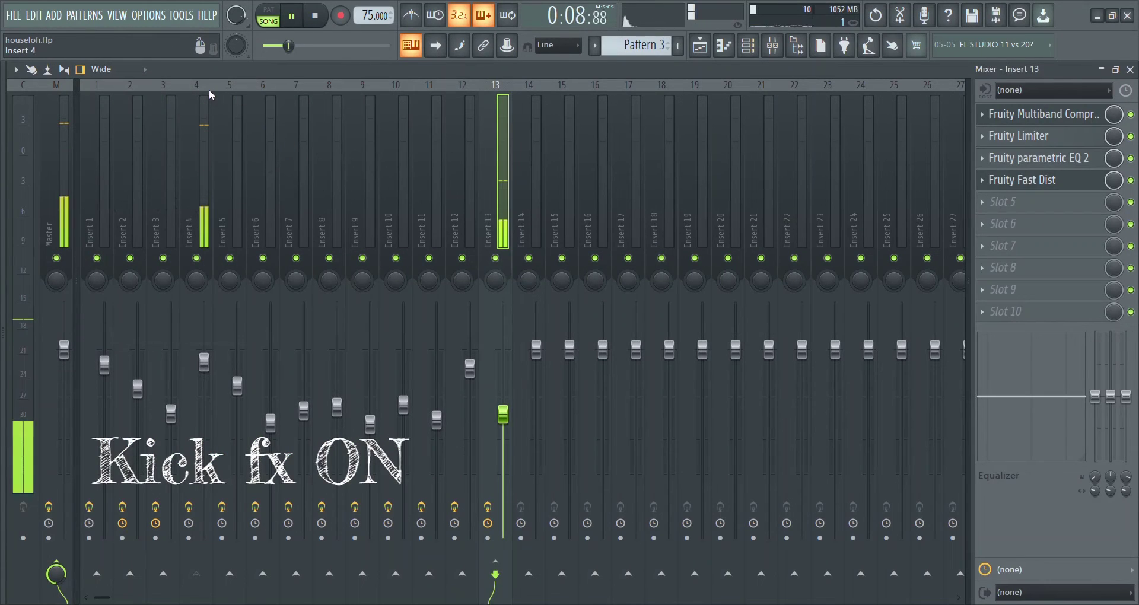
Bypass Insert 4's Parametric EQ 2 and soft clipper to hear the dry kick, then re-enable the clipper
left_click(210, 92)
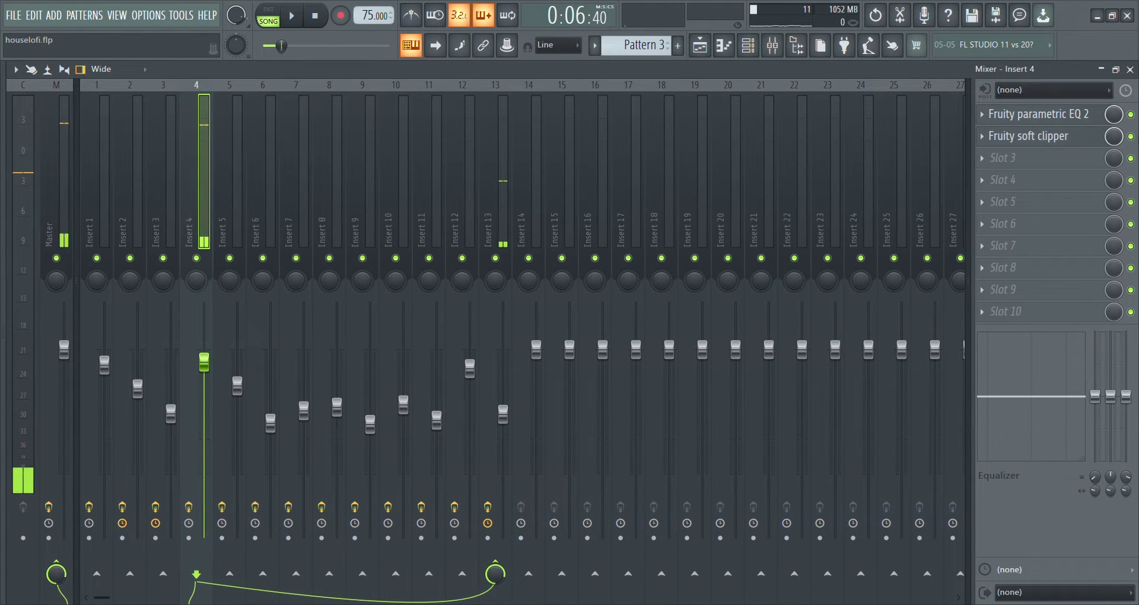
left_click(1132, 116)
left_click(1131, 137)
key("space")
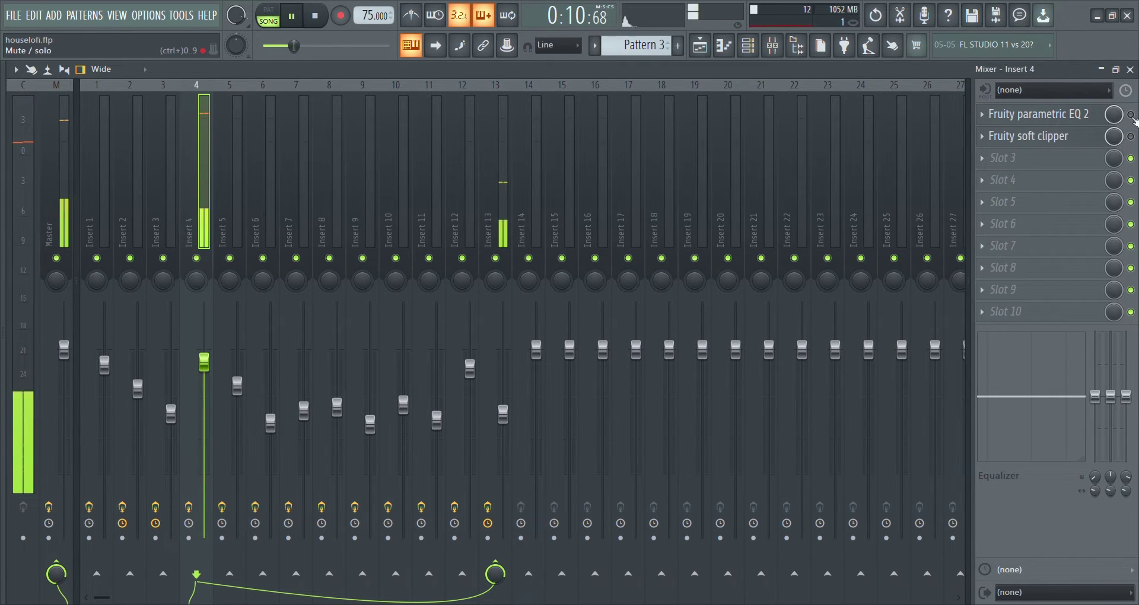
left_click(999, 116)
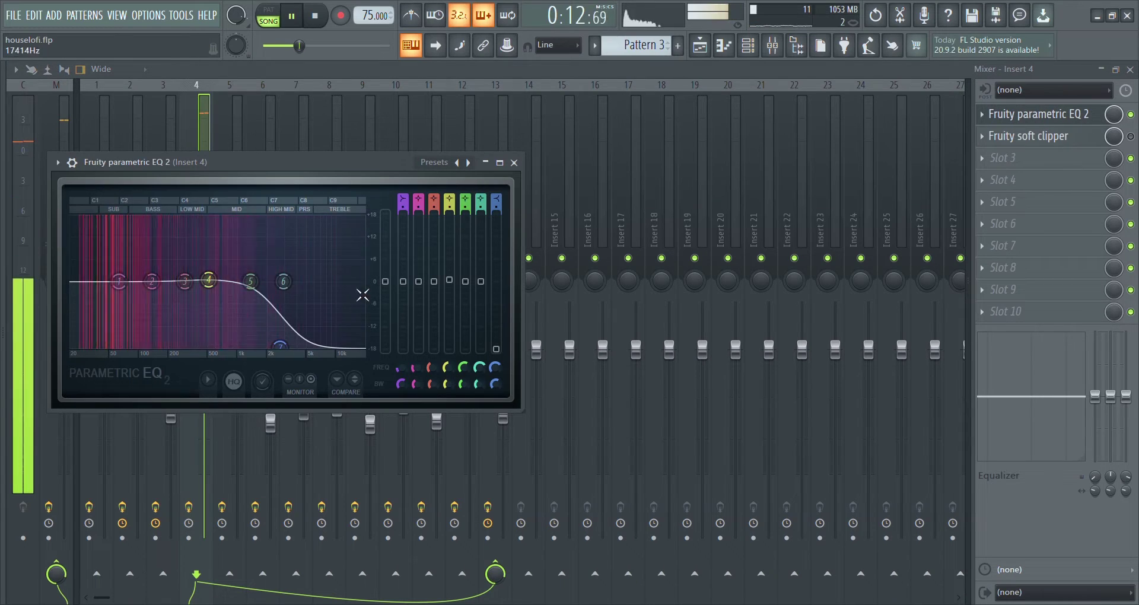
left_click(514, 162)
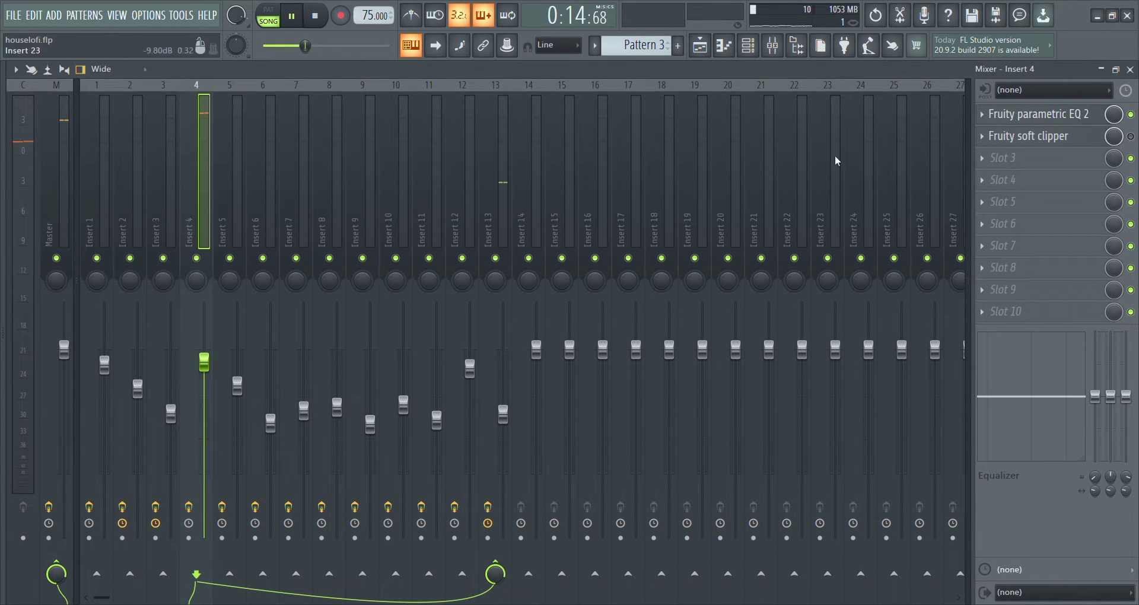
left_click(1131, 137)
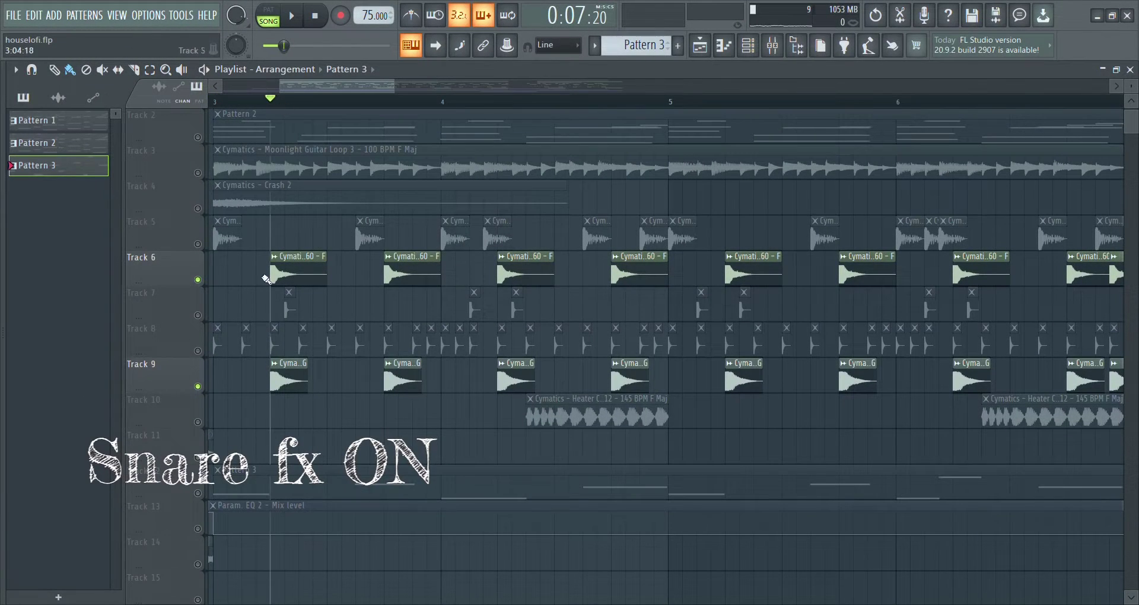
Play the arrangement and bring up the snare's Insert 5 in the mixer
left_click(207, 524)
key("space")
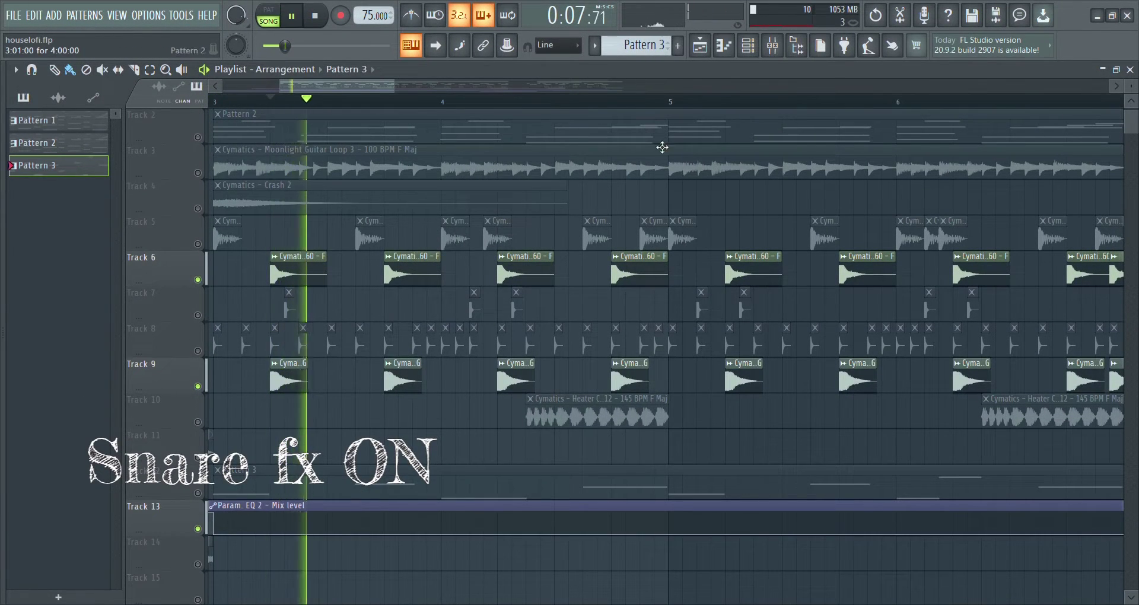
left_click(773, 47)
left_click(236, 93)
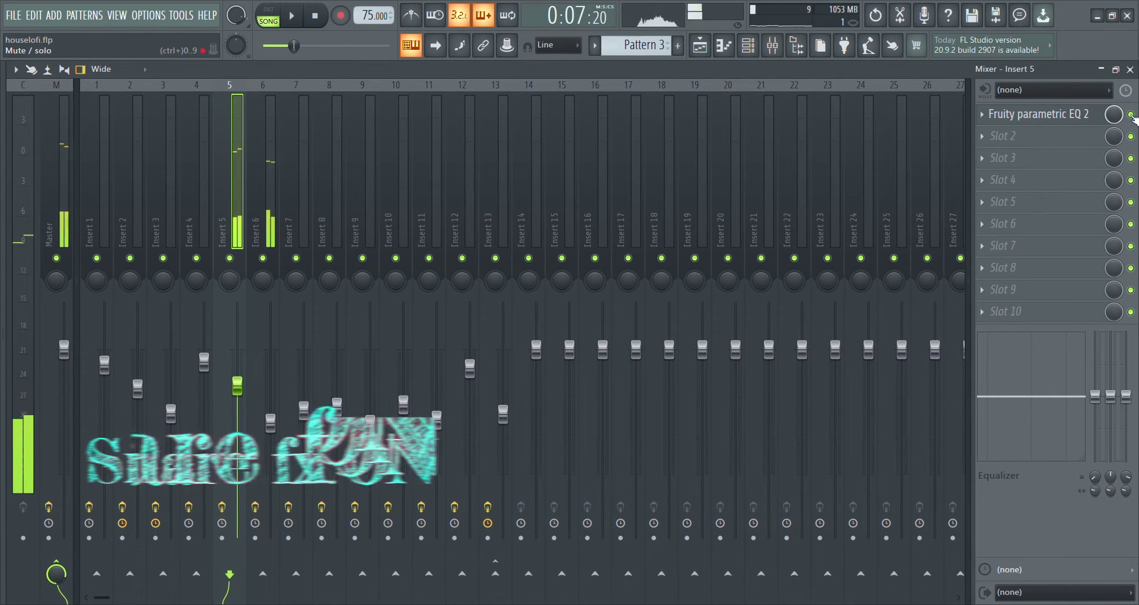
key("space")
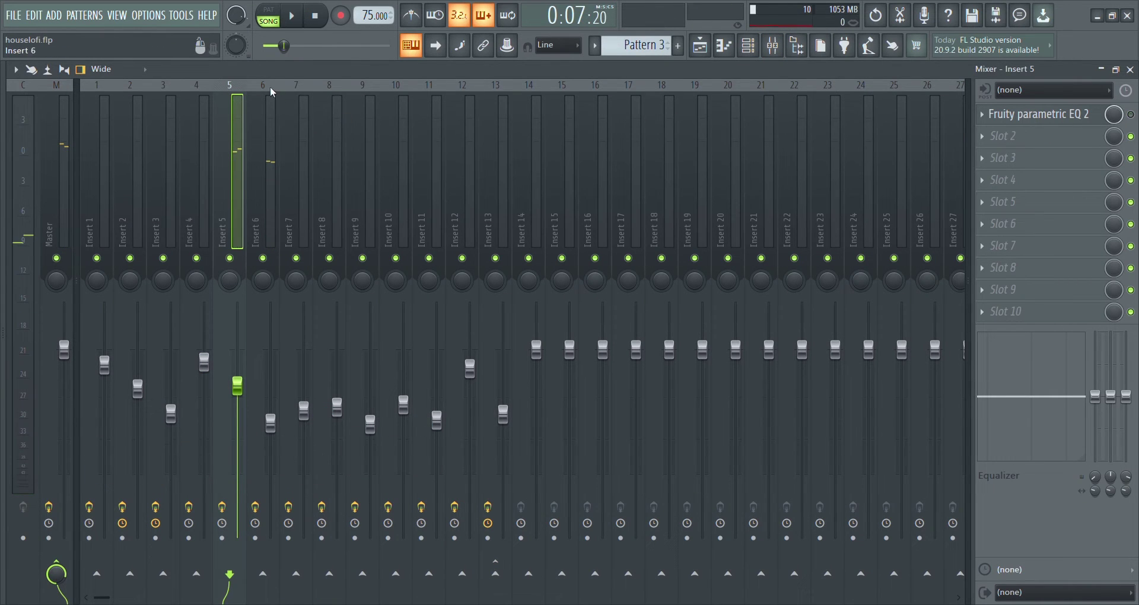
Solo the snare's Insert 5, then move the solo to Insert 6
left_click(272, 92)
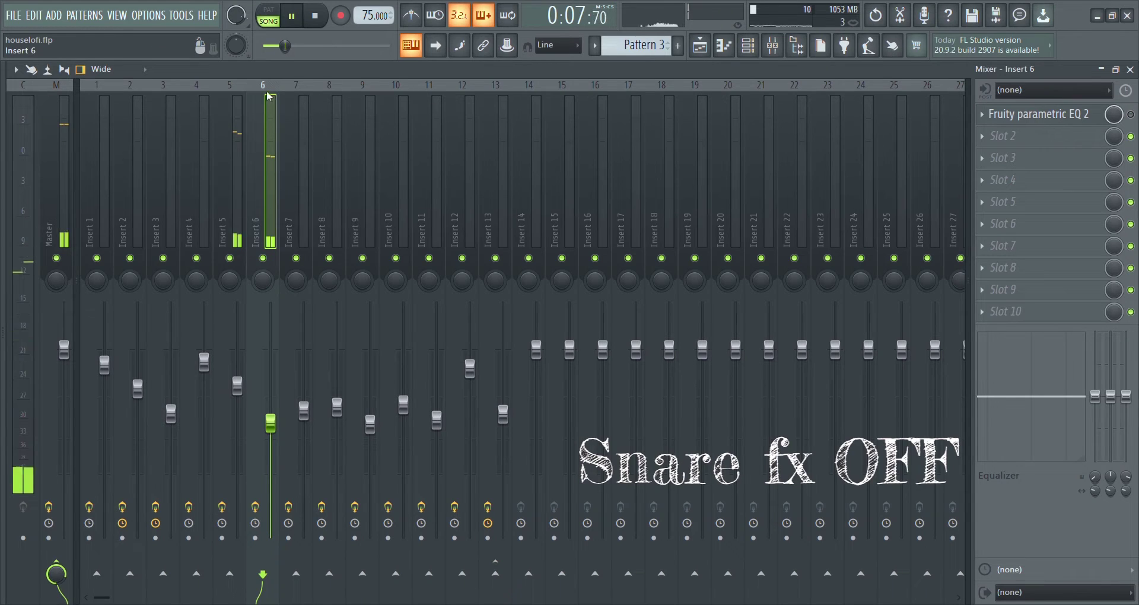
left_click(235, 88)
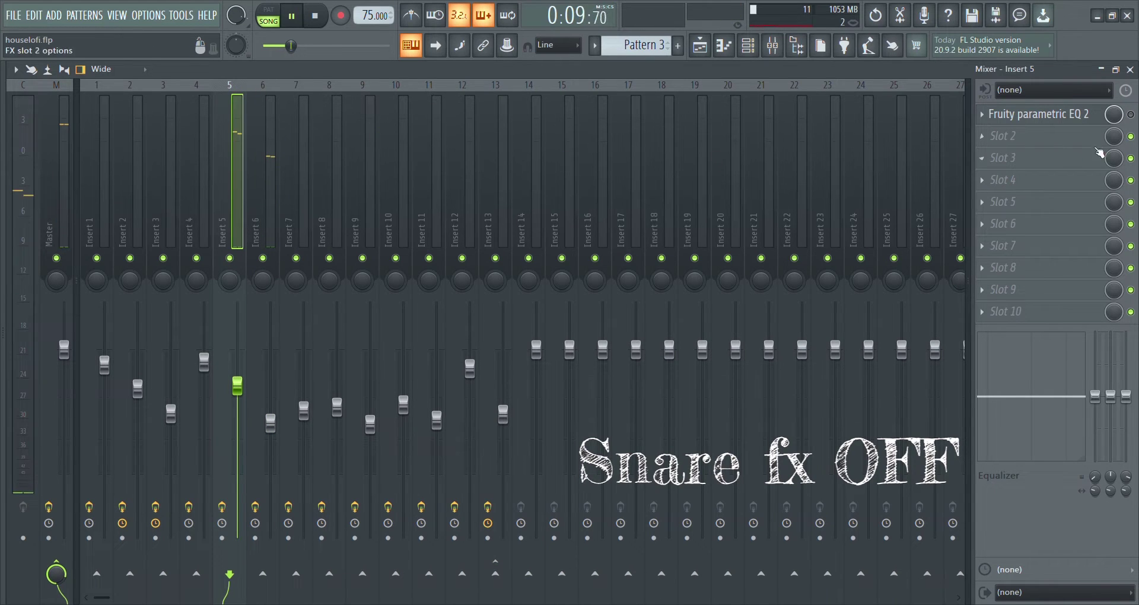
right_click(230, 259)
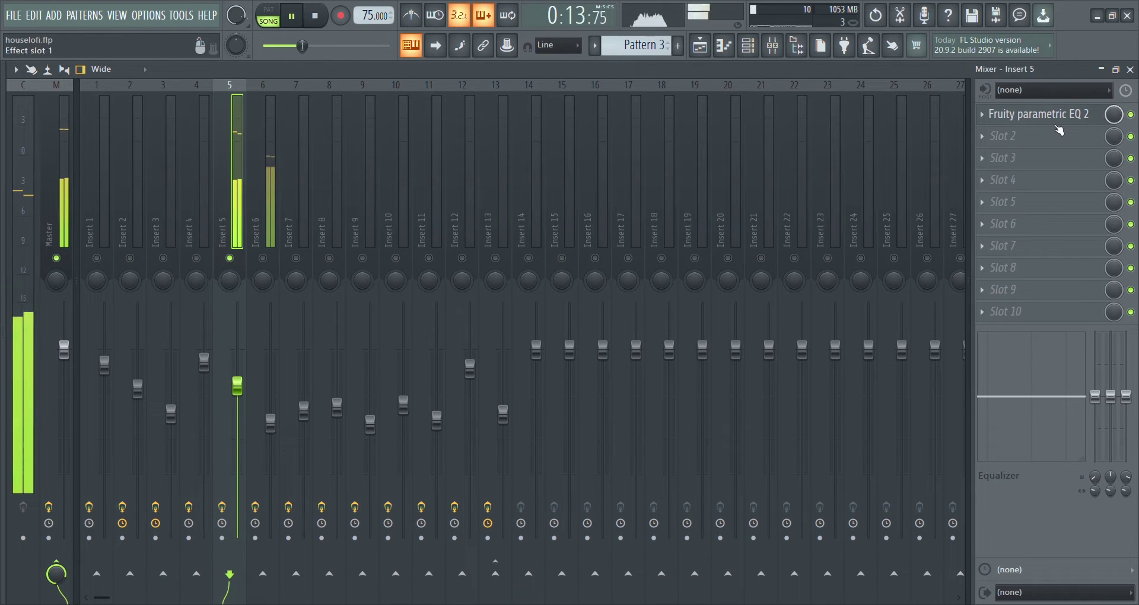
left_click(270, 257)
right_click(264, 257)
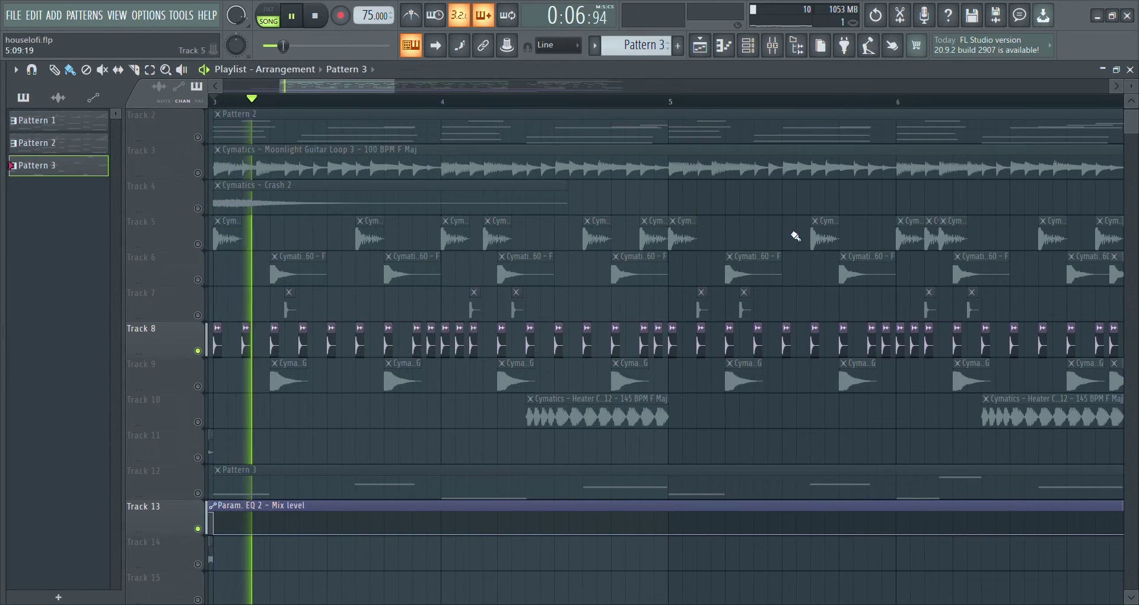
Make Insert 7's EQ a band-pass: highs rolled off near 9212 Hz, band 1 cutting lows at 138 Hz
left_click(772, 46)
key("space")
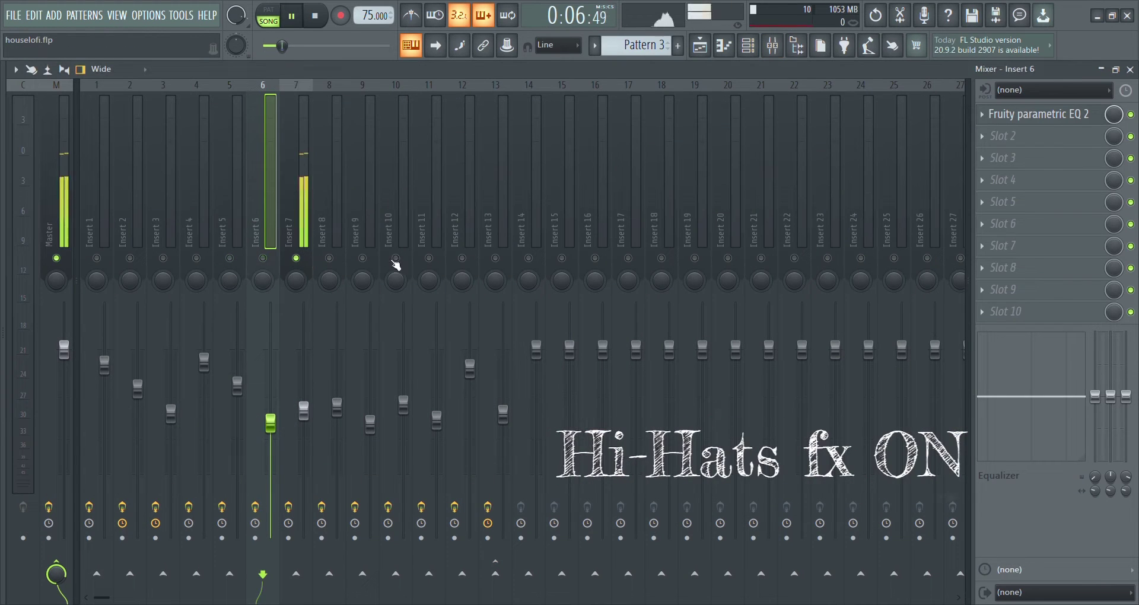
key("Right")
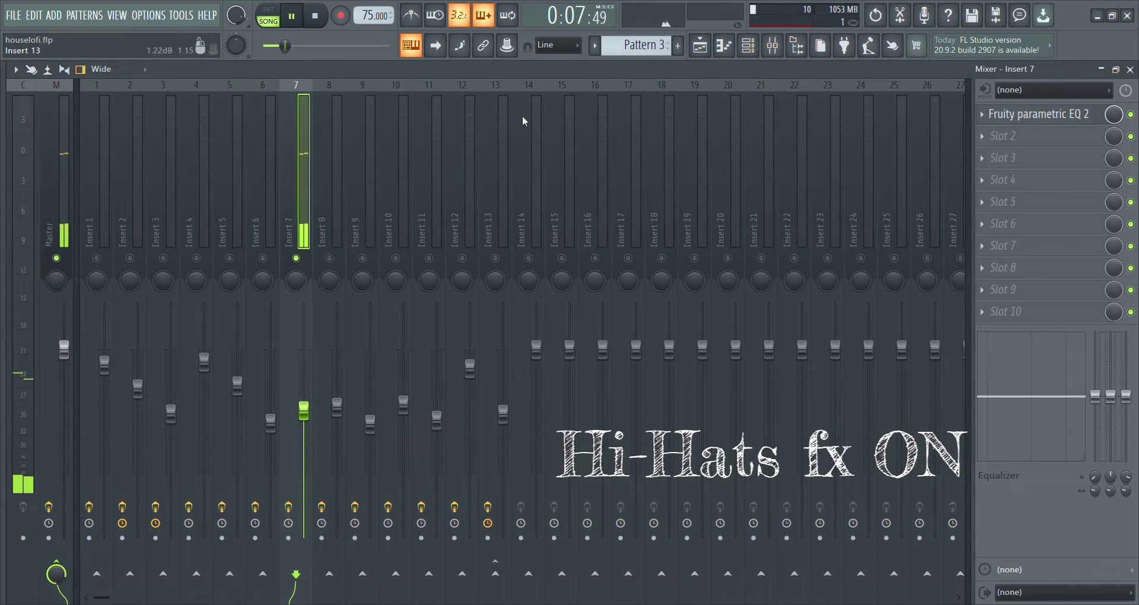
left_click(1040, 116)
left_click_drag(427, 423, 410, 422)
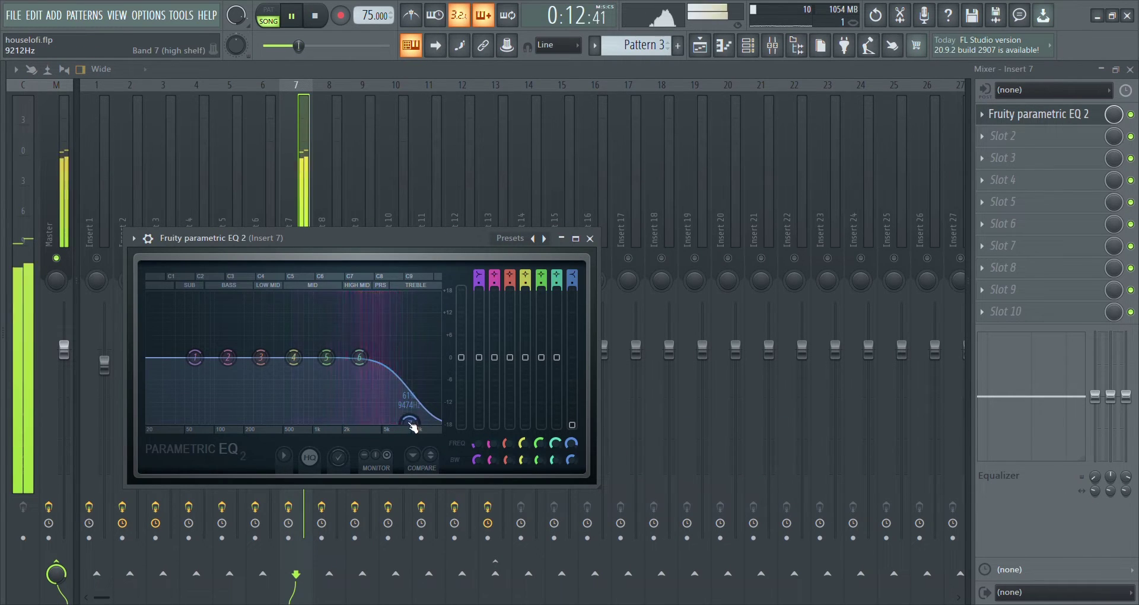
left_click_drag(195, 357, 228, 421)
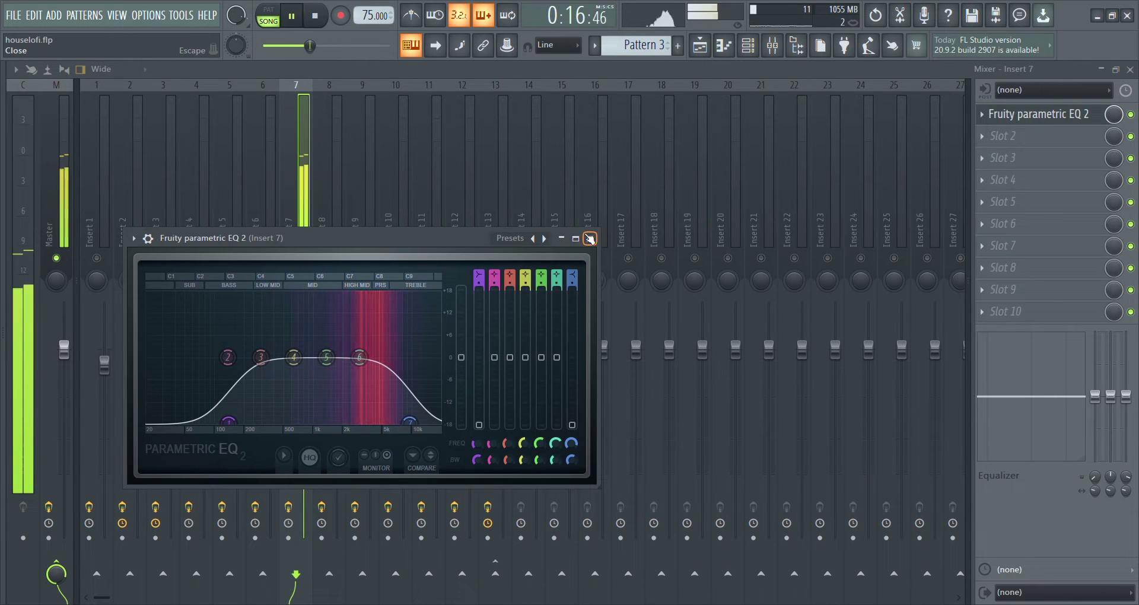
left_click(590, 239)
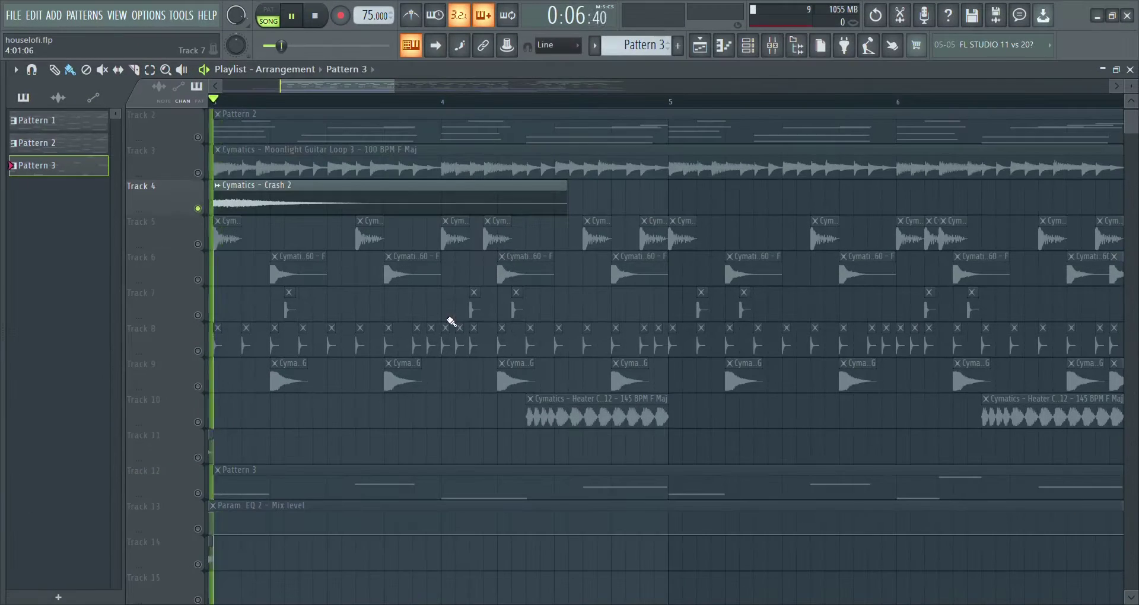
Play the crash on Insert 10 and compare its Parametric EQ 2 active versus bypassed
key("F9")
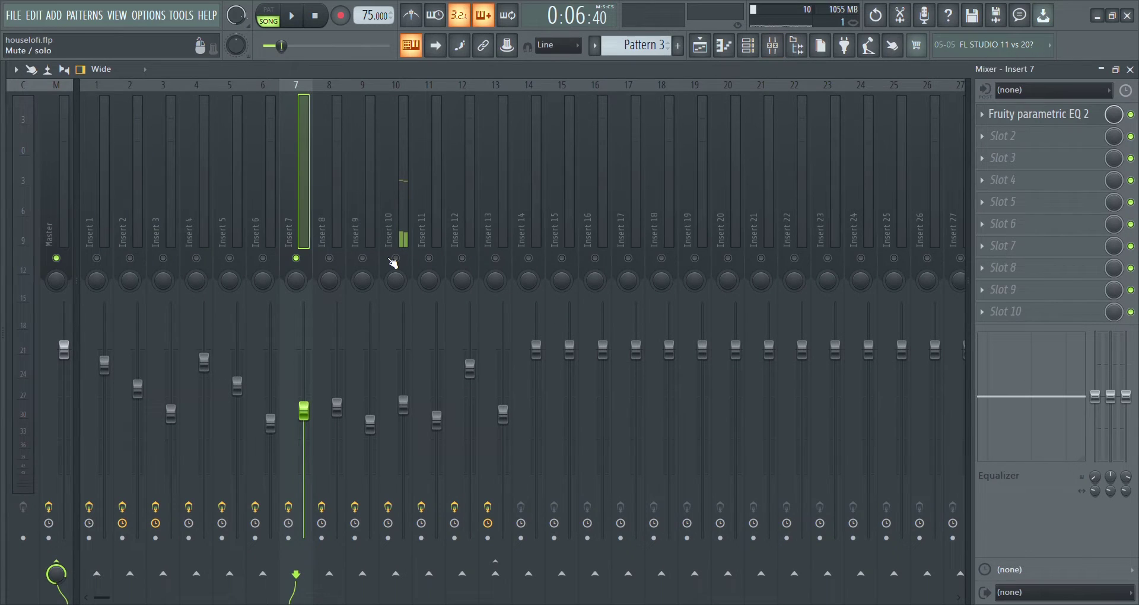
key("space")
left_click(404, 149)
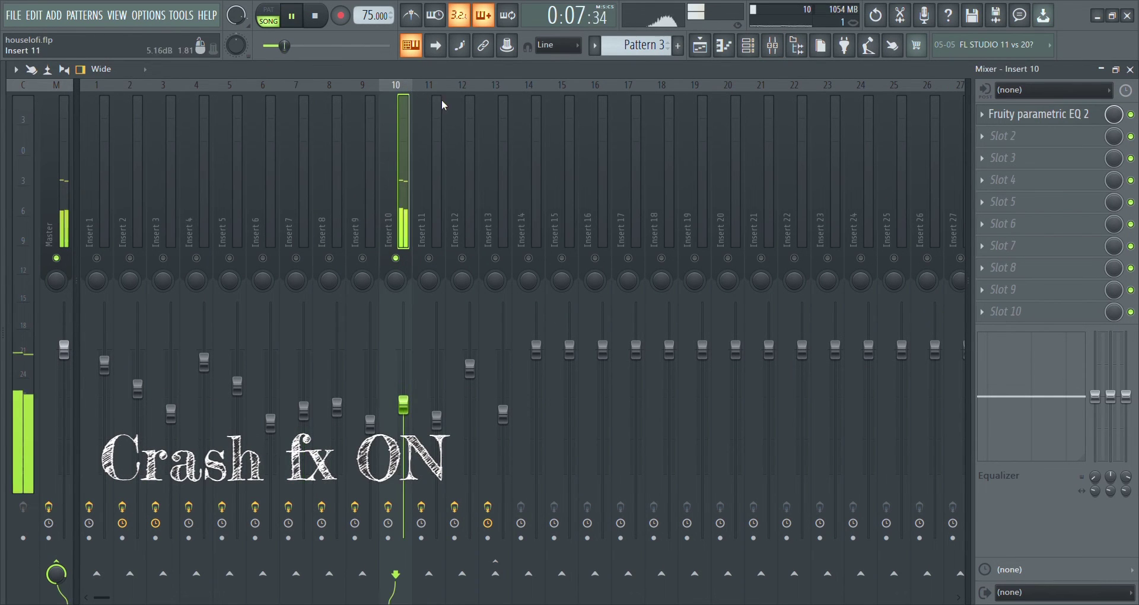
left_click(1047, 119)
left_click(1048, 114)
left_click(1131, 114)
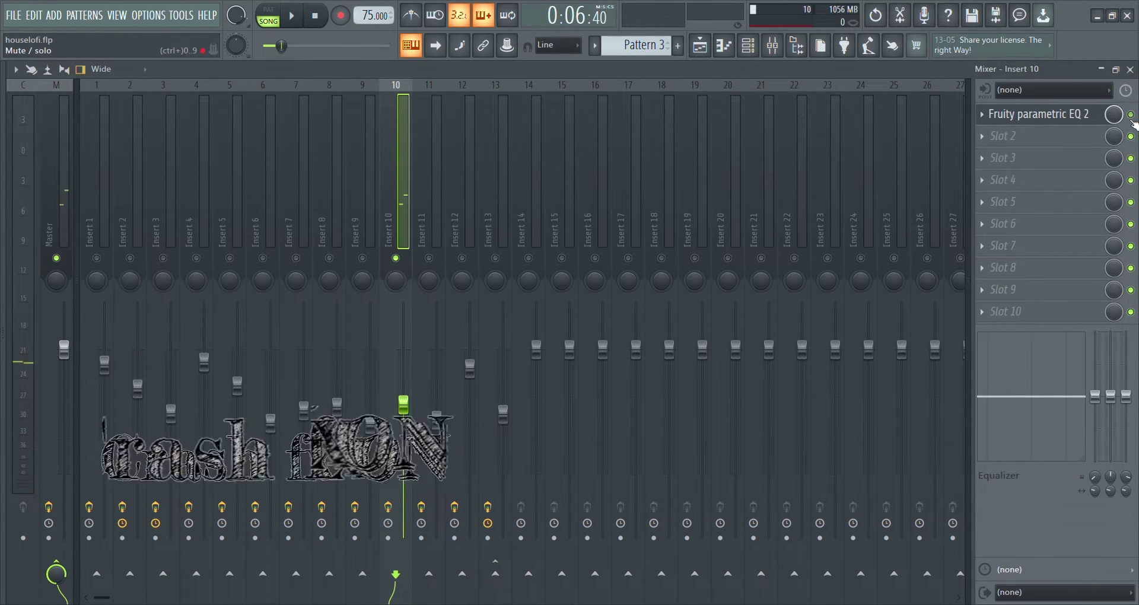
key("space")
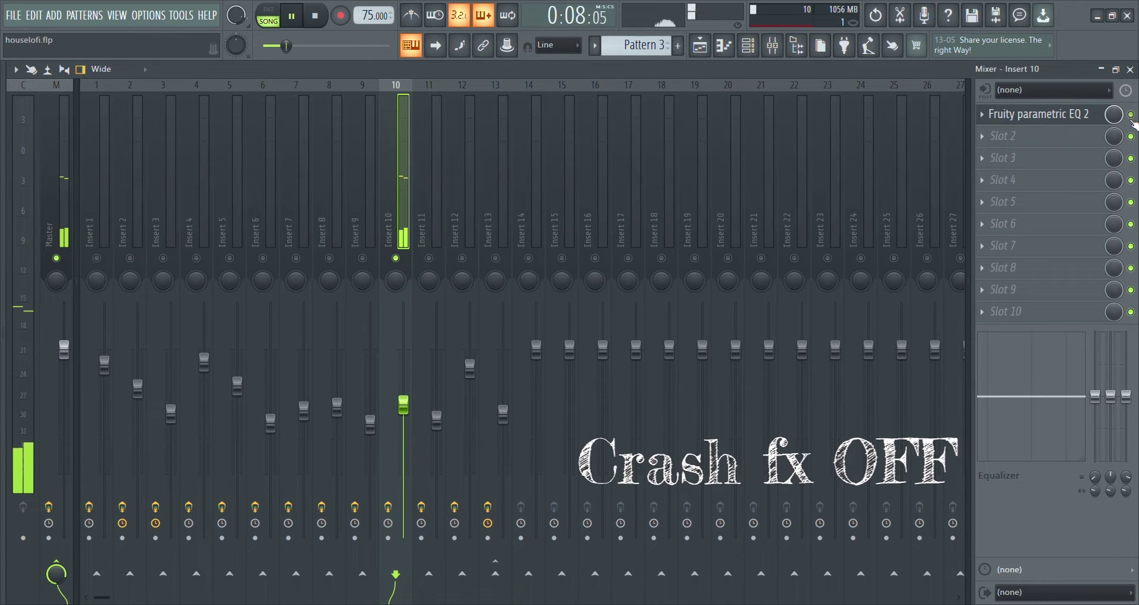
key("space")
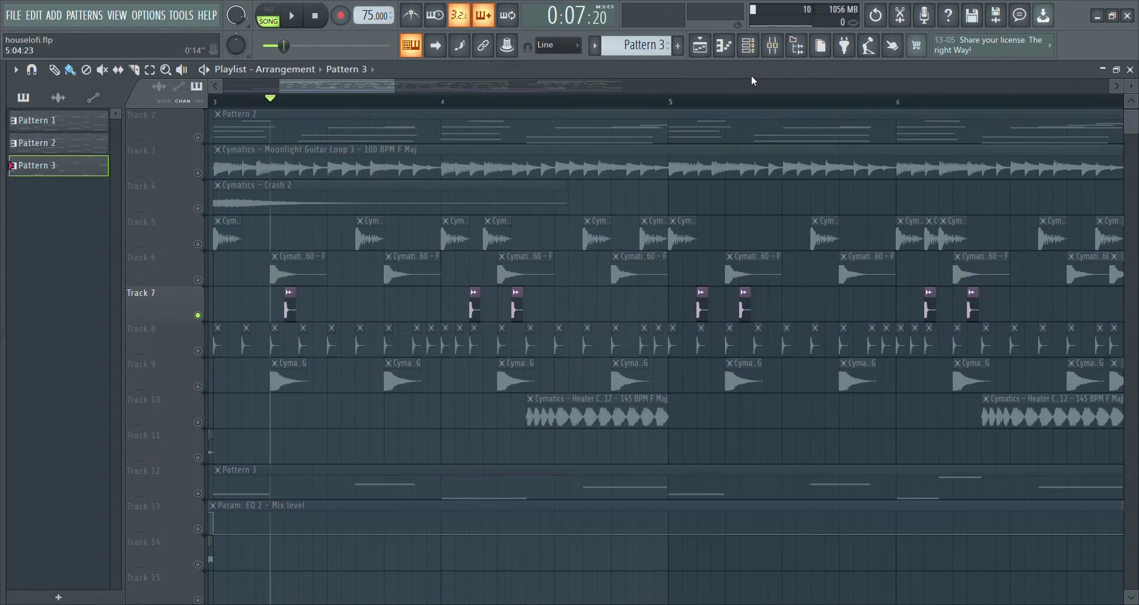
Pull band 7's high cut on Insert 8's Parametric EQ 2 from 20 kHz toward 5 kHz
left_click(772, 46)
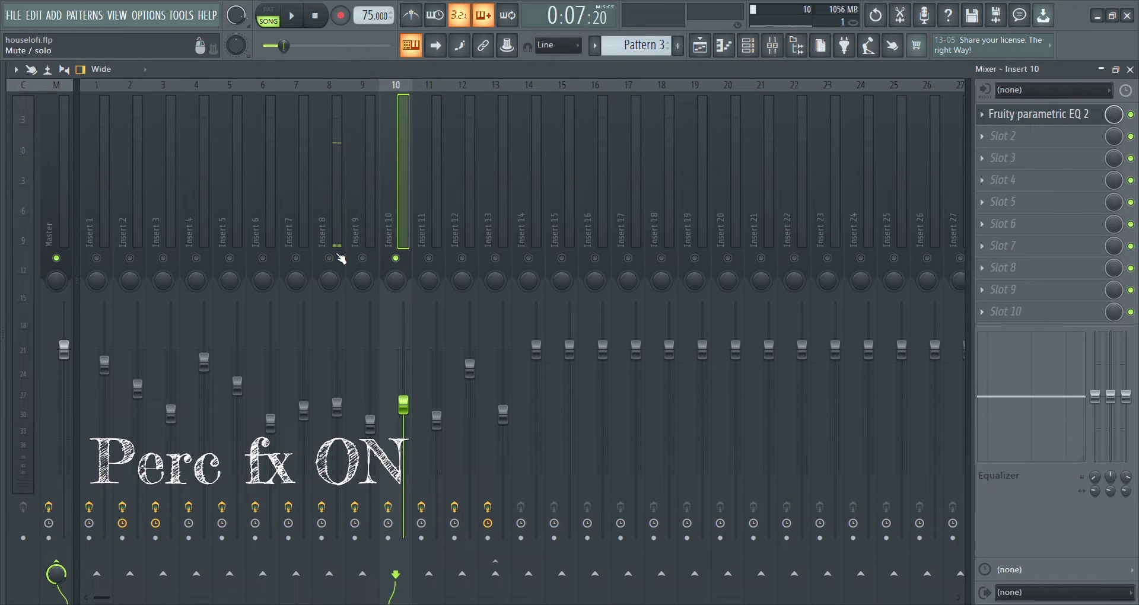
left_click(343, 98)
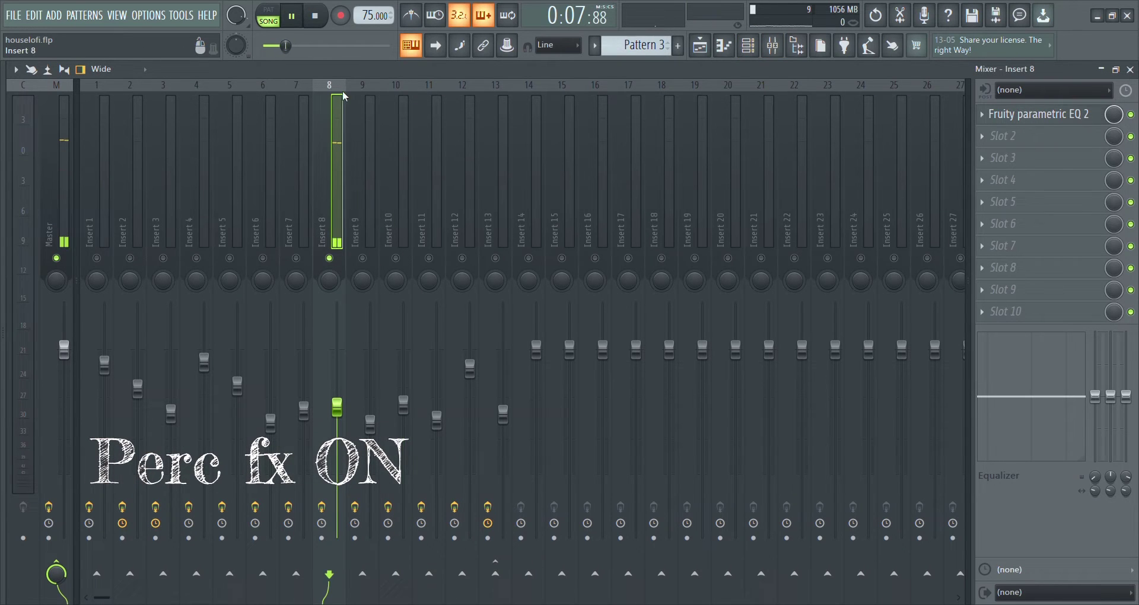
left_click(1060, 117)
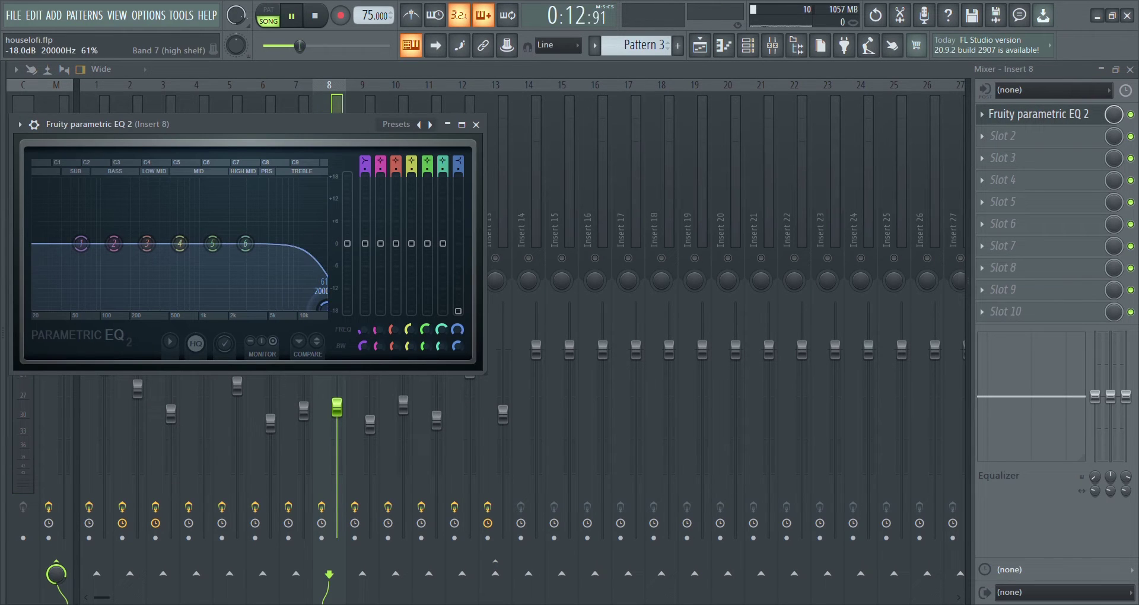
left_click_drag(324, 306, 279, 308)
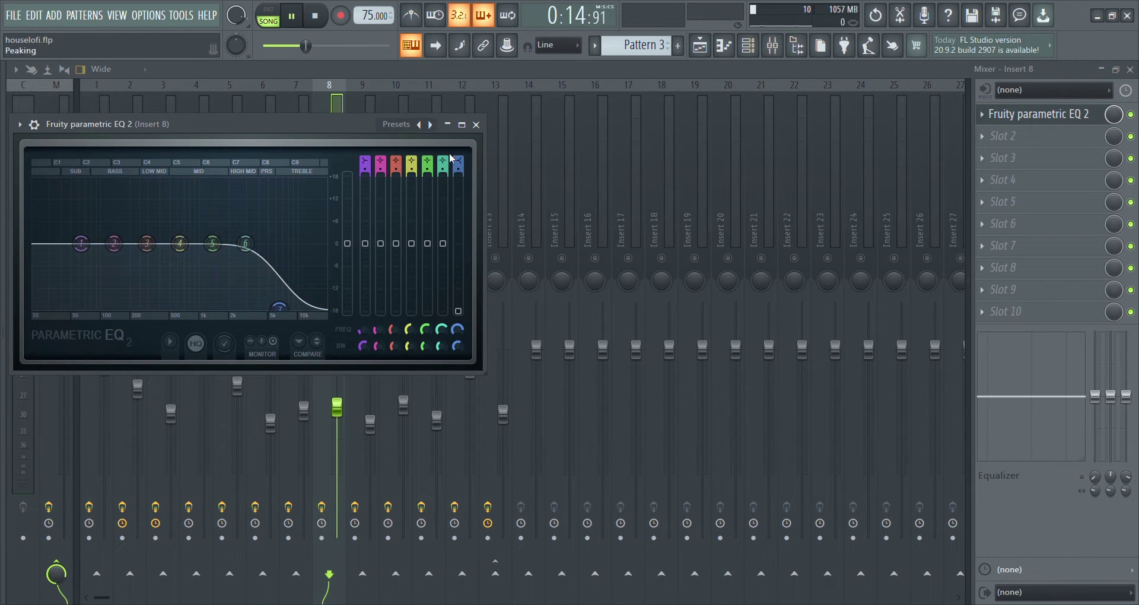
left_click(476, 125)
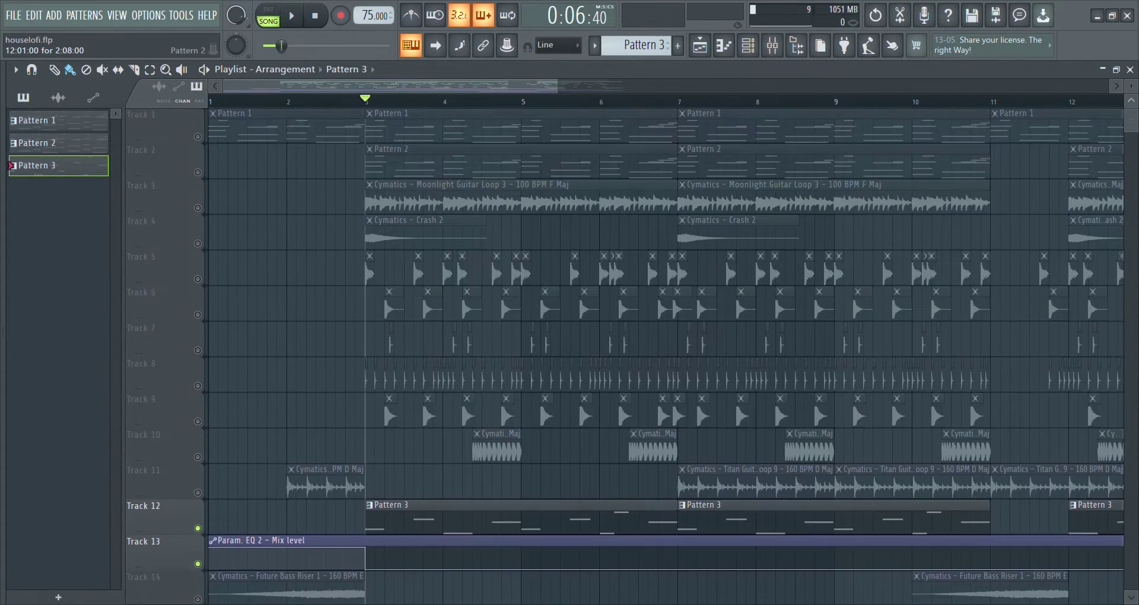
Open the Simple bass Harmor synth and show its Insert 13 effects chain in the mixer
left_click(772, 47)
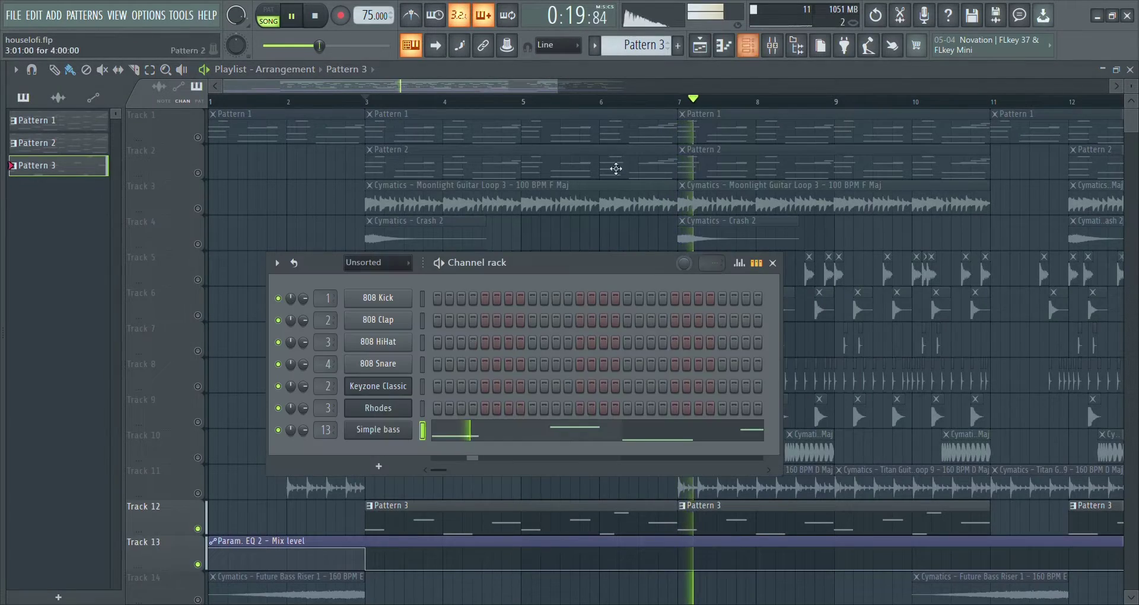
left_click(378, 430)
left_click_drag(676, 114, 506, 100)
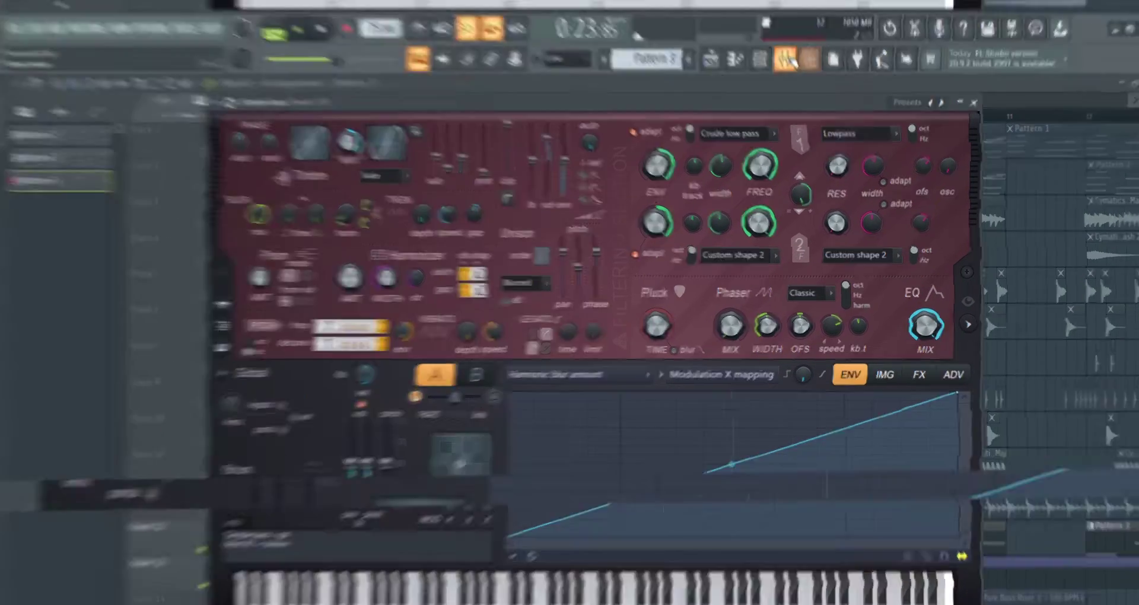
key("F9")
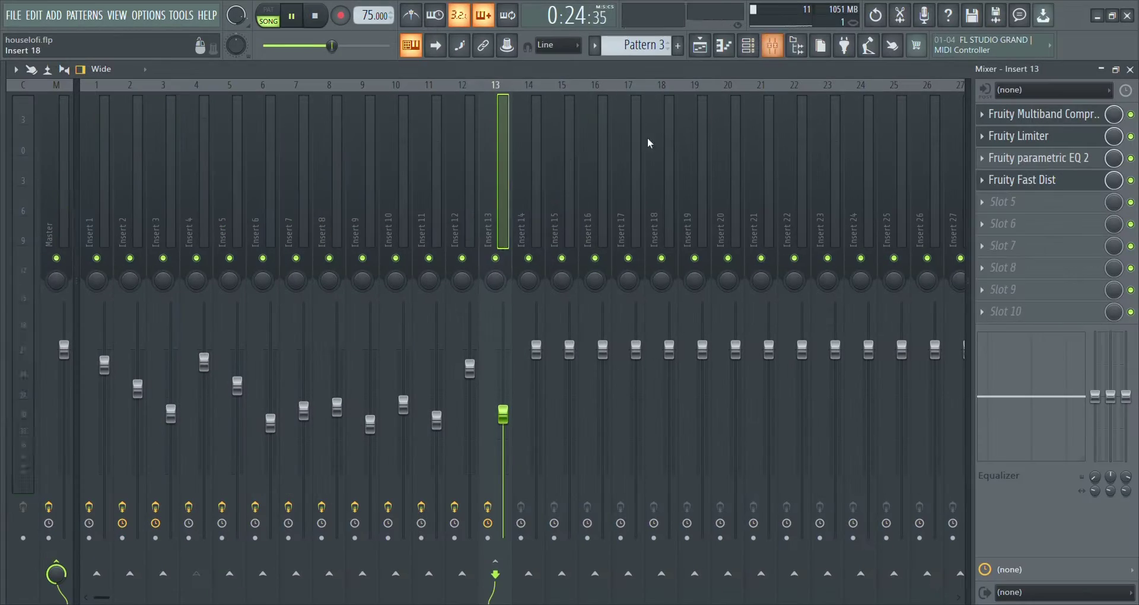
Review Insert 13's Fruity Multiband Compressor and Fruity Limiter
left_click(1041, 117)
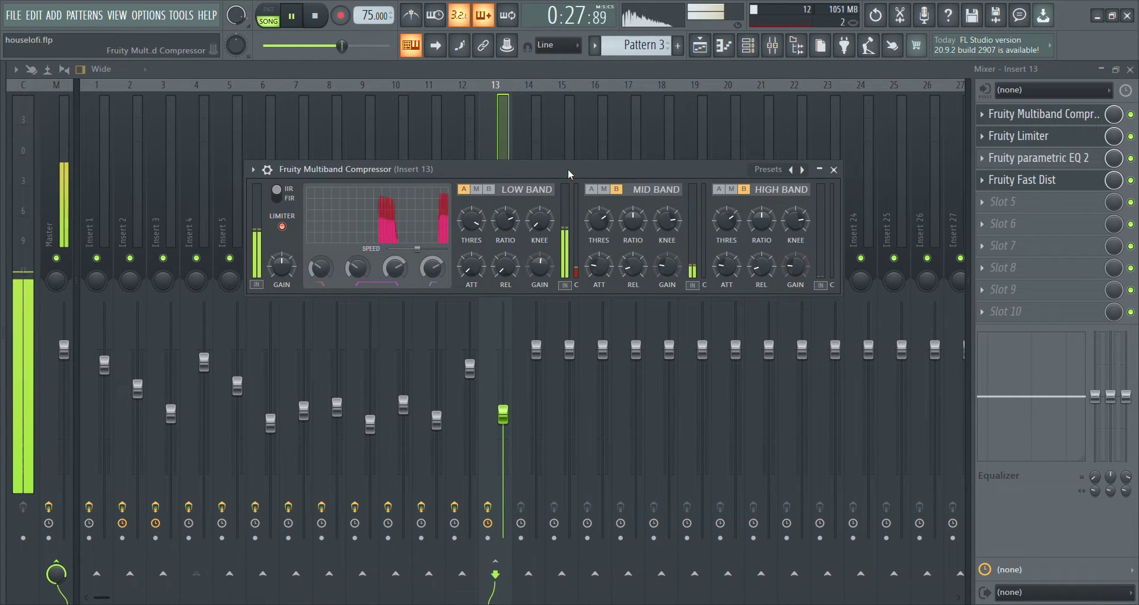
left_click(1016, 138)
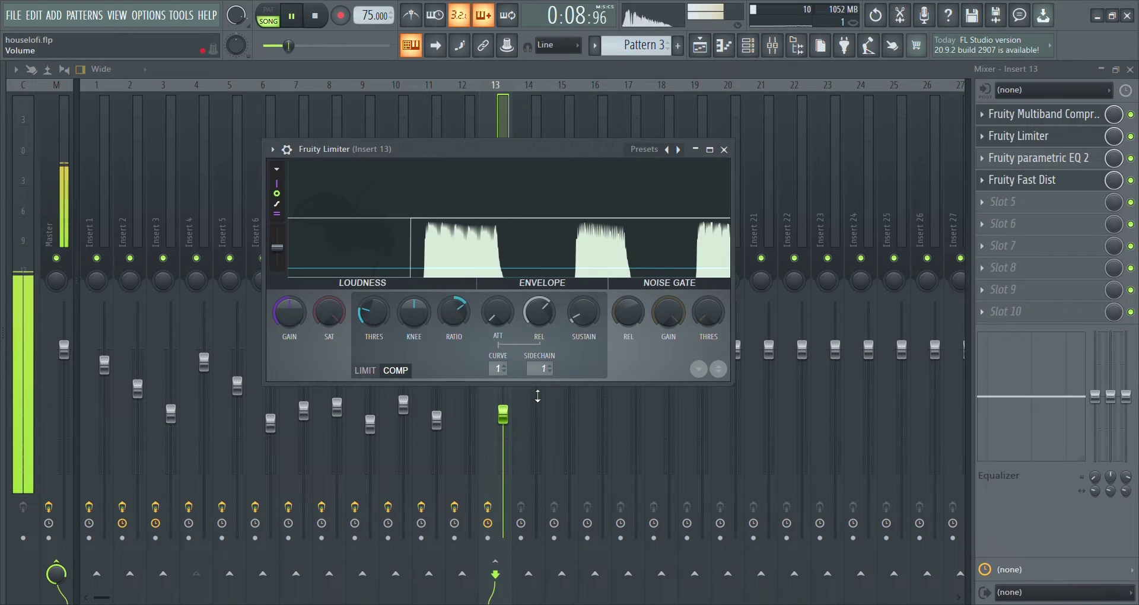
left_click(724, 150)
Set Insert 13's Parametric EQ 2 band 7 high shelf to about 2062 Hz, then view Fast Dist
left_click(1038, 157)
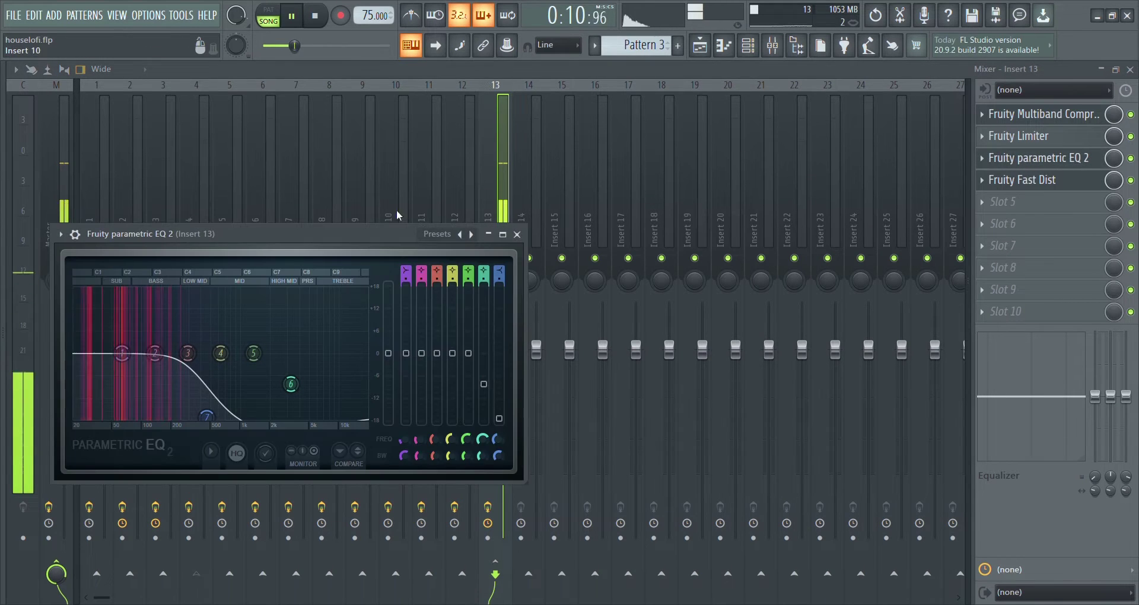
left_click_drag(386, 234, 620, 188)
mouse_move(441, 369)
left_mouse_down()
mouse_move(499, 371)
mouse_move(428, 370)
left_mouse_up()
left_click(746, 188)
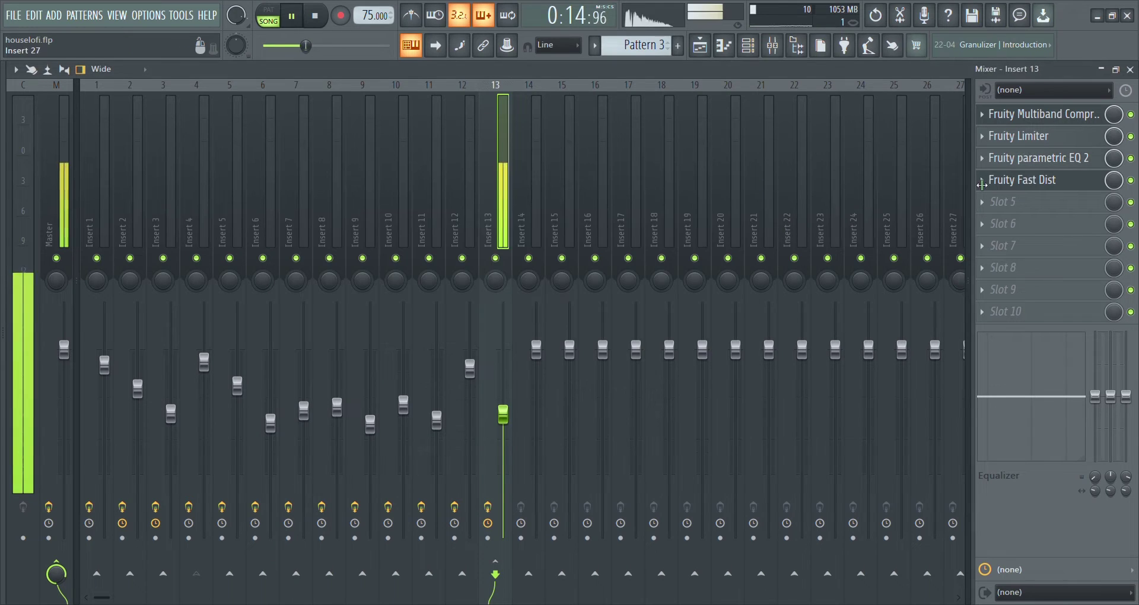
left_click(1036, 188)
left_click_drag(570, 209, 602, 202)
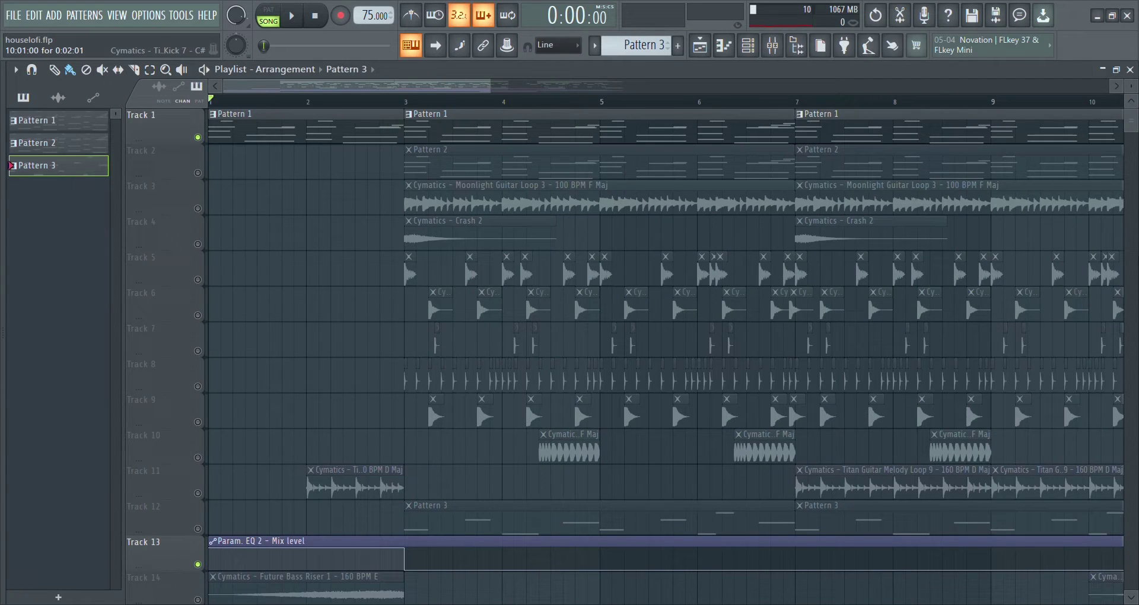
While the song plays, slide the Master EQ's band 1 low shelf to 71 Hz, then about 466 Hz
key("space")
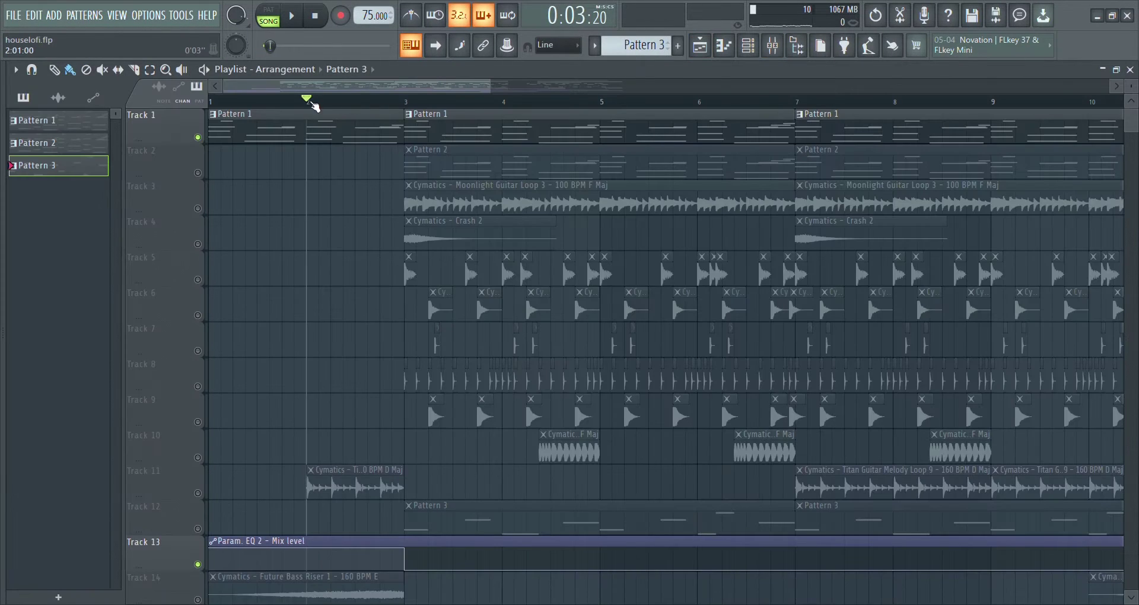
left_click(773, 46)
left_click(69, 89)
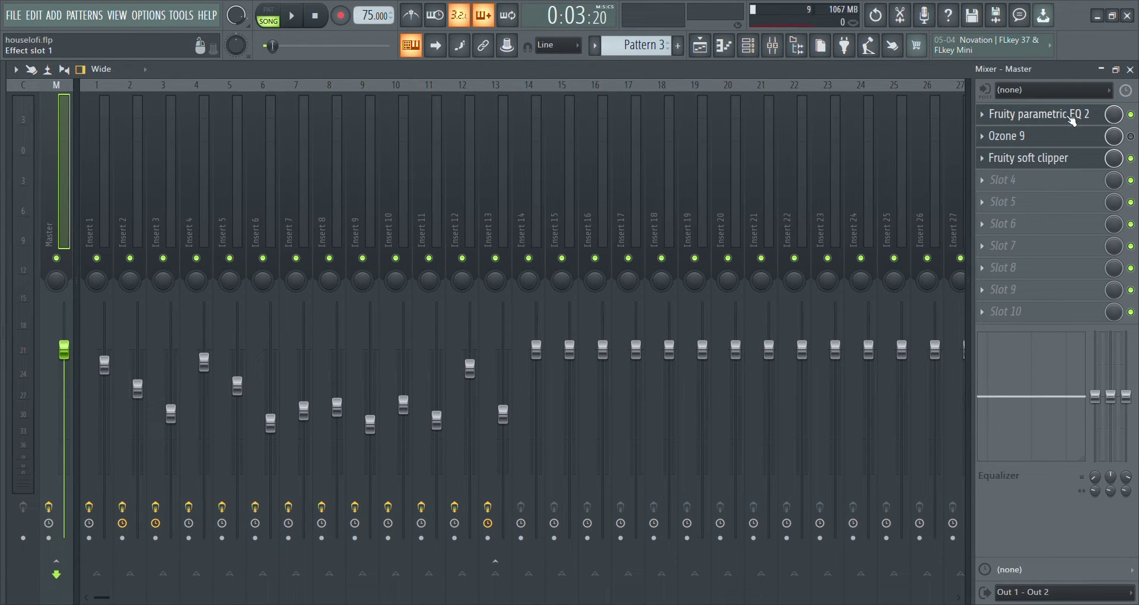
left_click(1040, 117)
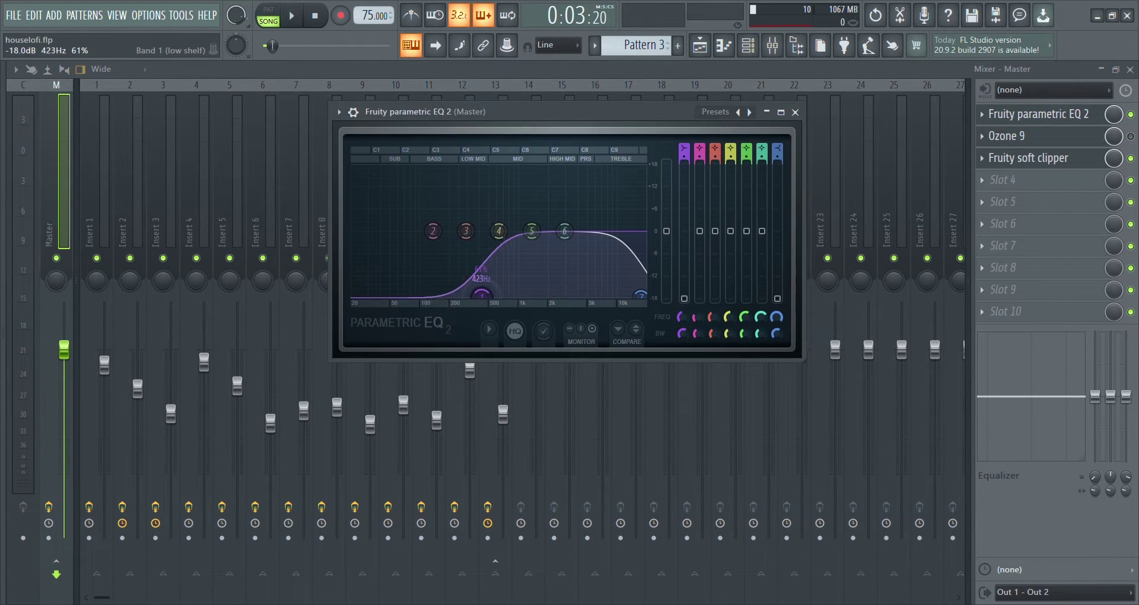
left_click_drag(482, 295, 406, 295)
key("space")
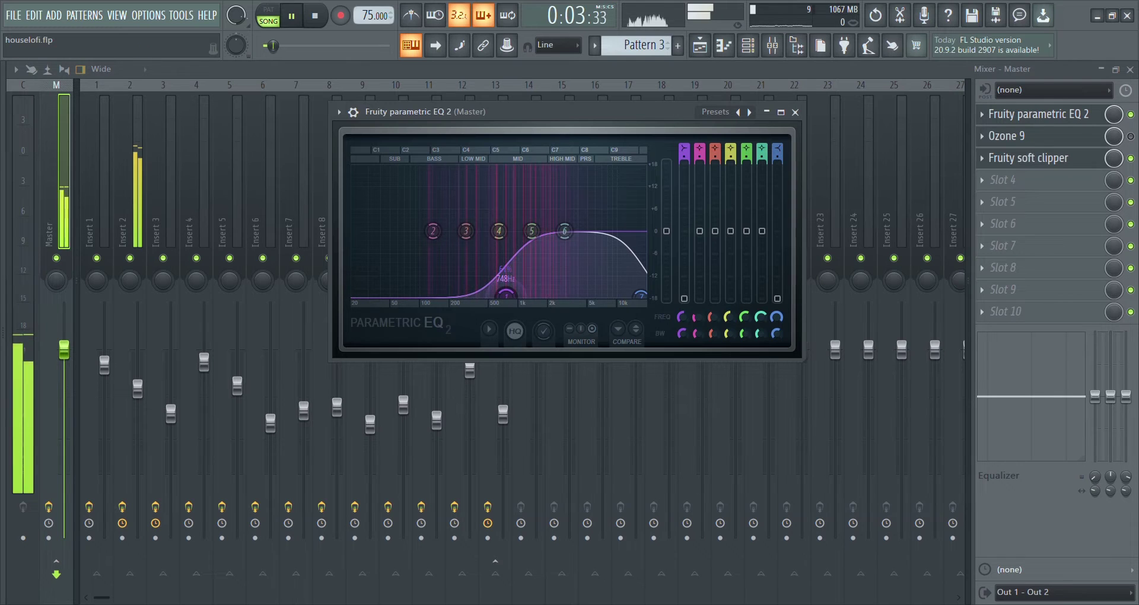
left_click_drag(507, 295, 486, 295)
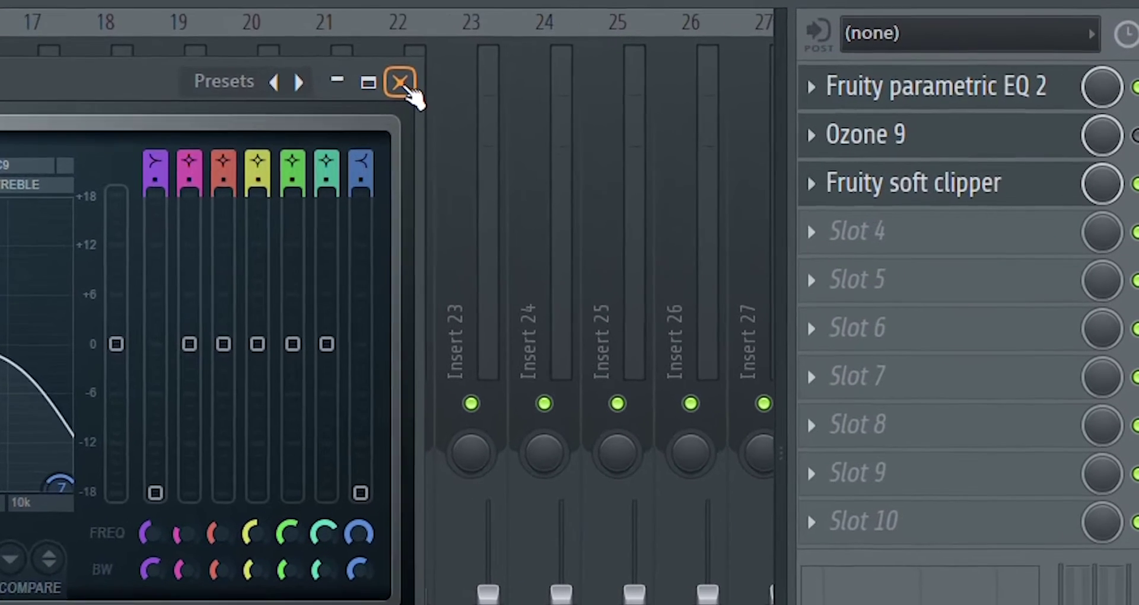
left_click(491, 90)
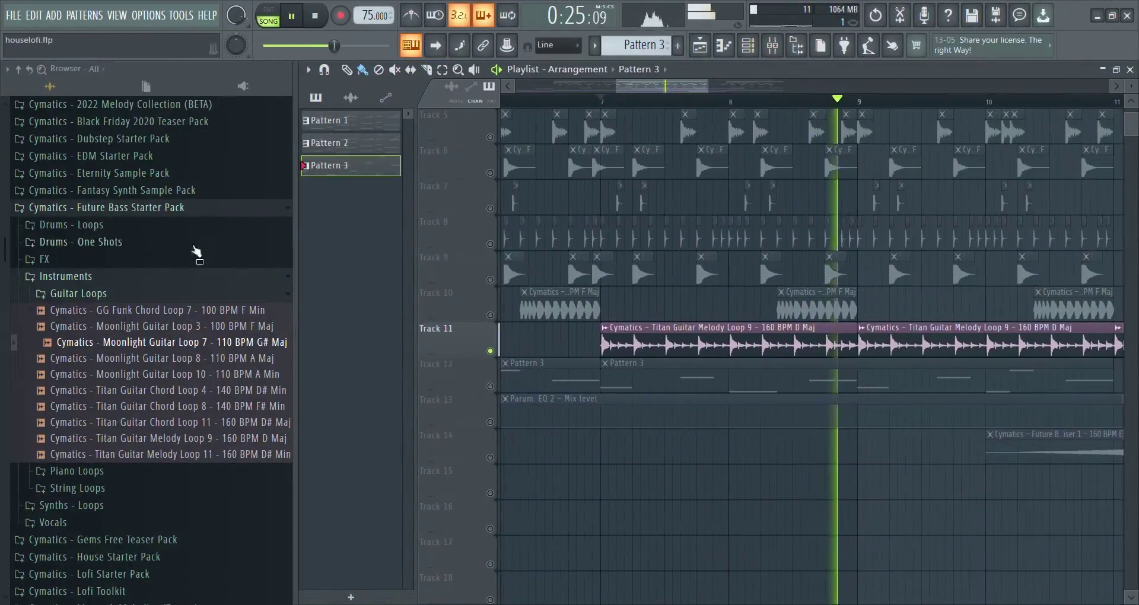
Select Titan Guitar Melody Loop 9 in the Future Bass guitar loops, collapse the pack and hide the browser
key("space")
left_click_drag(255, 439, 180, 442)
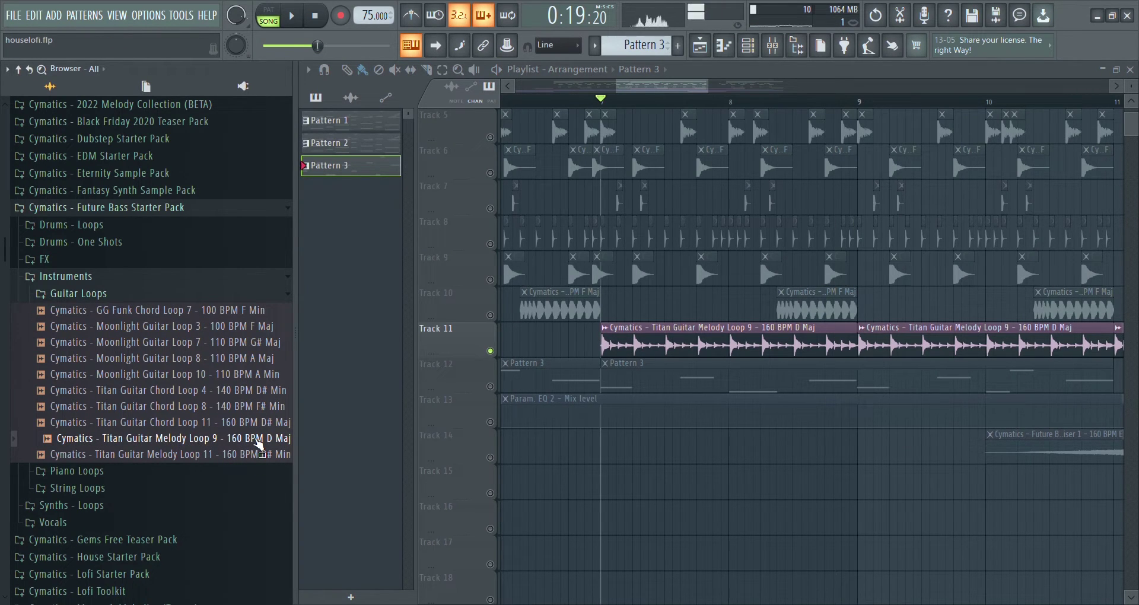
left_click_drag(259, 446, 243, 209)
key("space")
key("alt+F8")
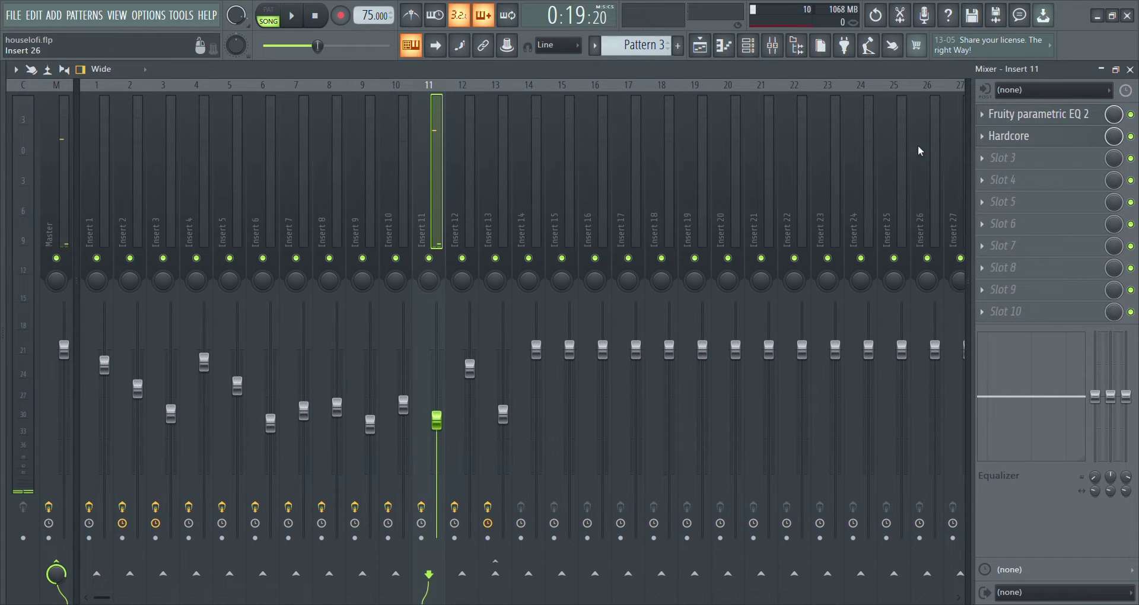
Play Insert 11's guitar with its Parametric EQ and Hardcore bypassed, then re-enable the EQ
key("space")
left_click(1009, 114)
left_click(1131, 137)
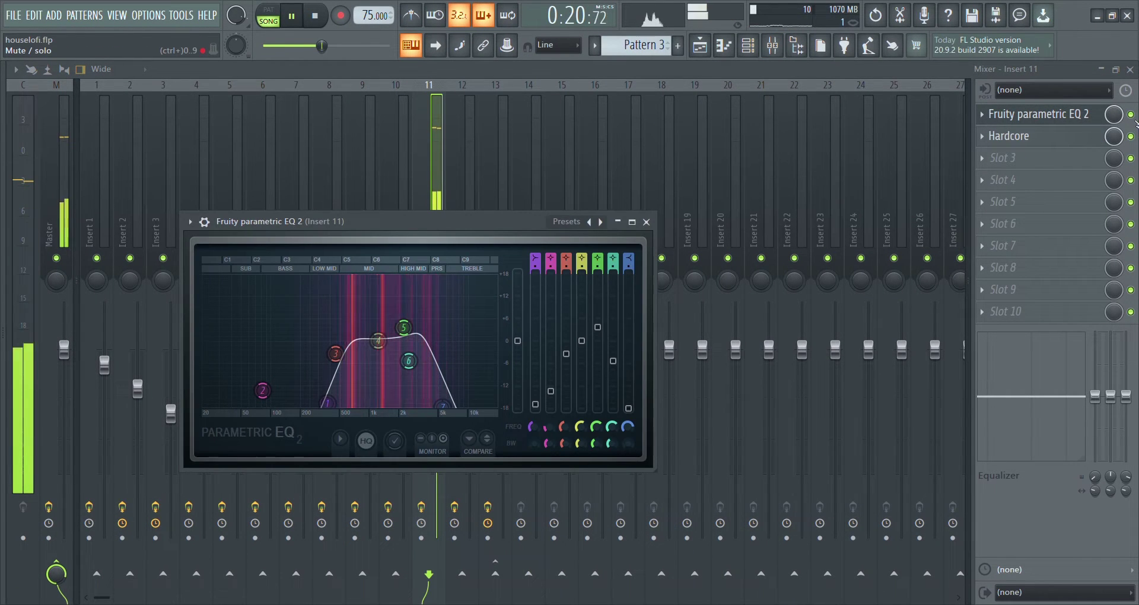
left_click(1131, 114)
key("space")
key("space")
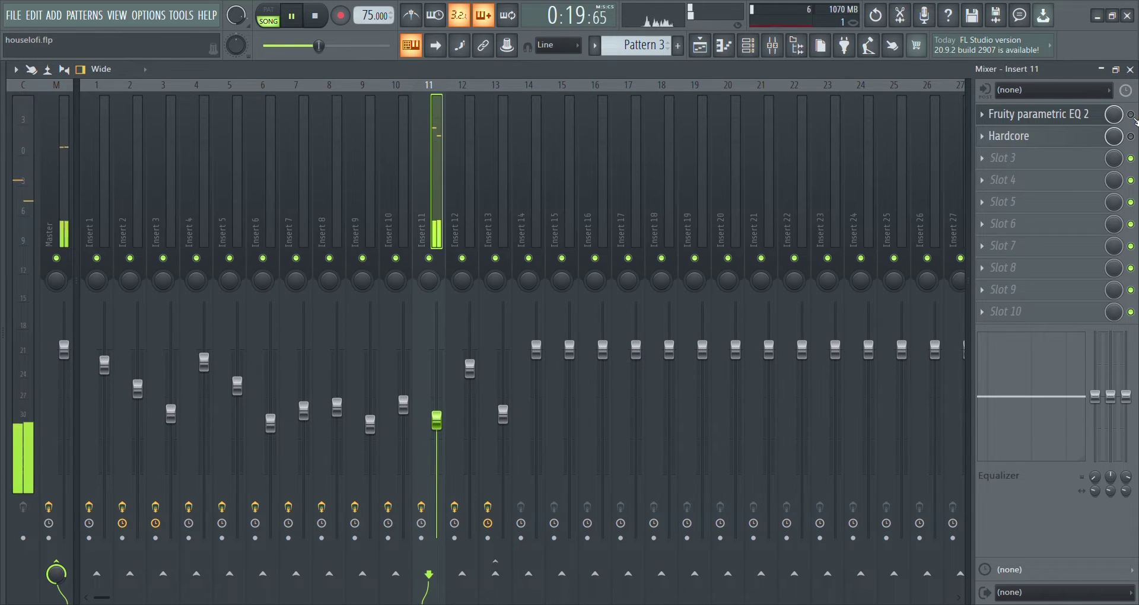
left_click(1131, 117)
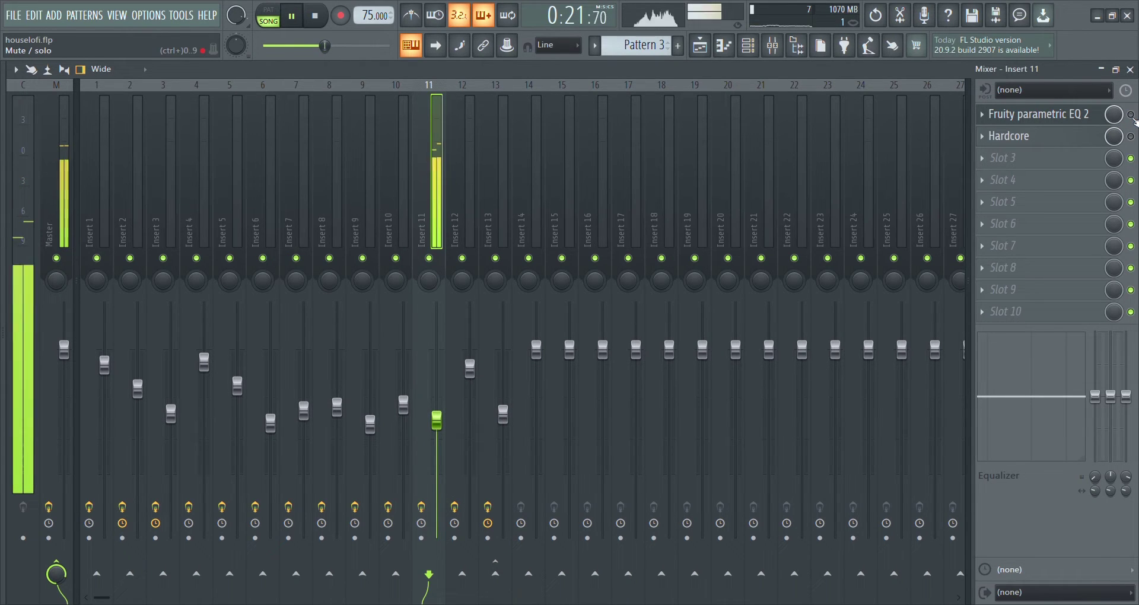
left_click(1059, 123)
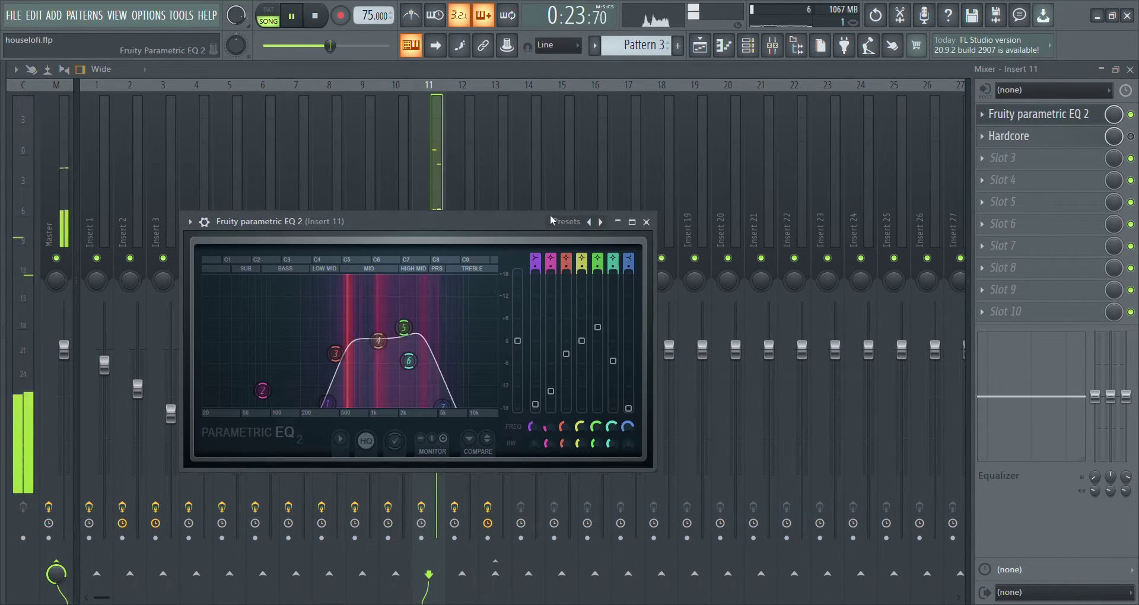
left_click(646, 221)
key("space")
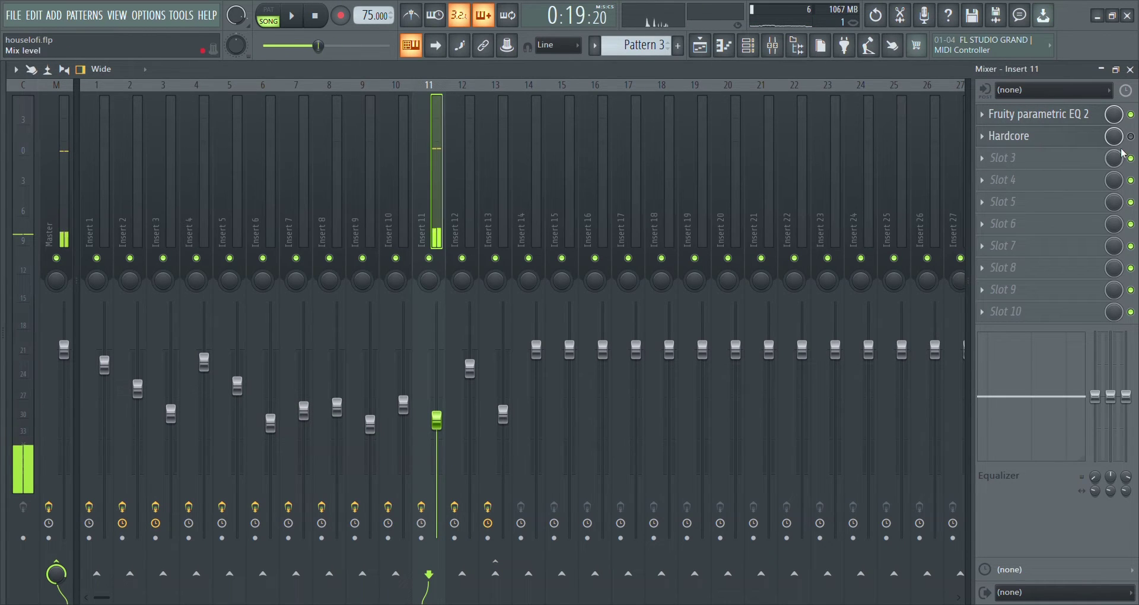
Open Insert 11's Hardcore with the Jazz Guitar XS preset and play the guitar through it
left_click(1030, 136)
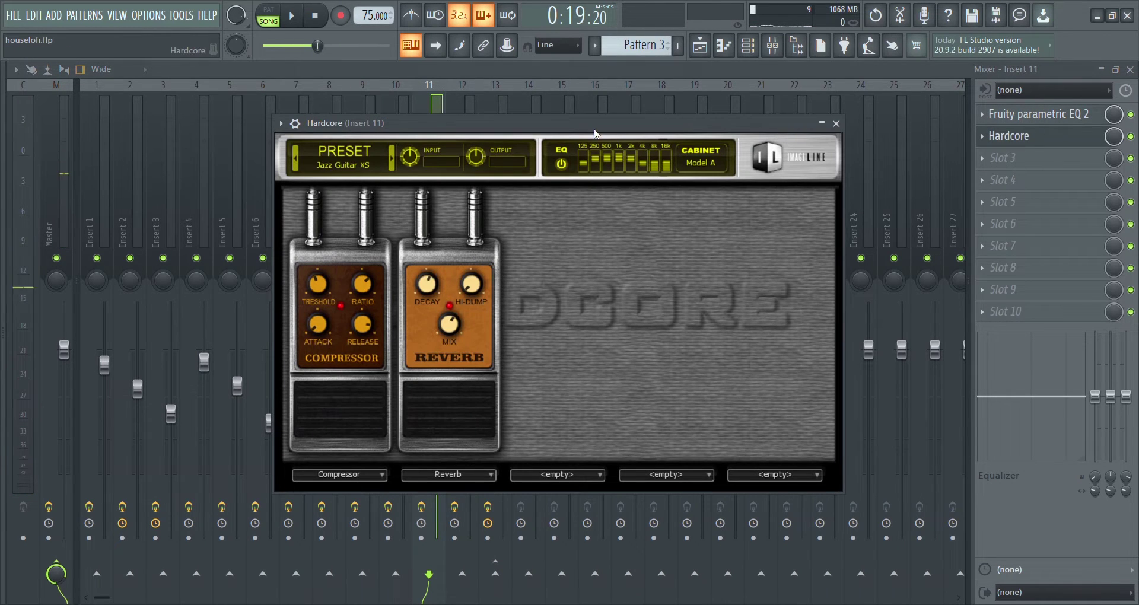
left_click_drag(595, 131, 527, 126)
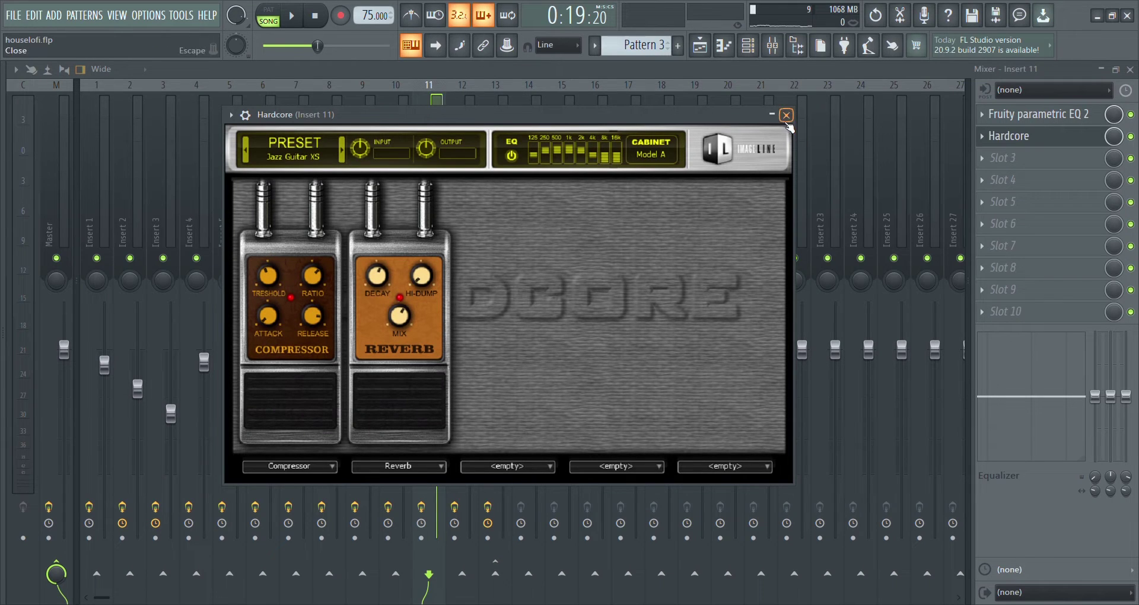
key("space")
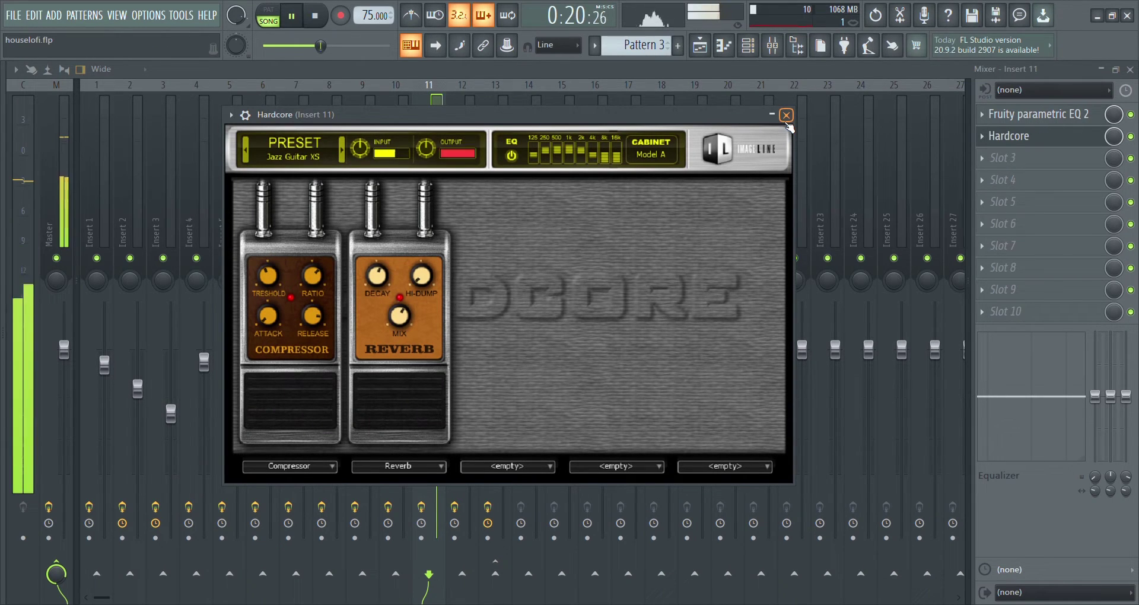